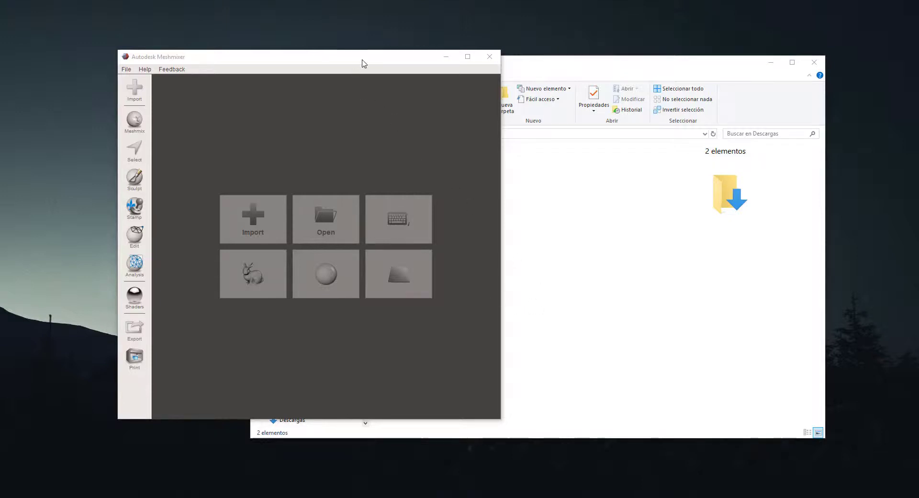
Move the Descargas folder window aside and maximize the Meshmixer window.
{"action": "left_click_drag", "start_coordinate": [364, 58], "coordinate": [727, 59]}
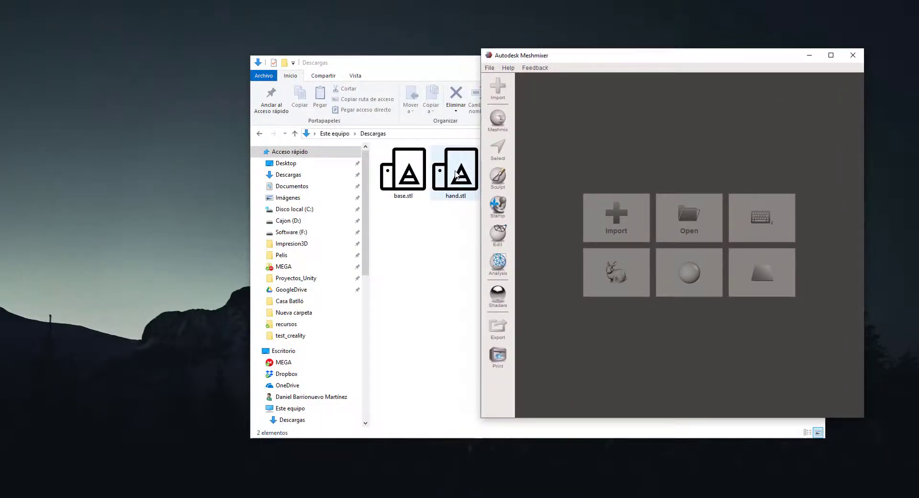
{"action": "left_click", "coordinate": [409, 167]}
{"action": "left_click_drag", "start_coordinate": [395, 66], "coordinate": [179, 58]}
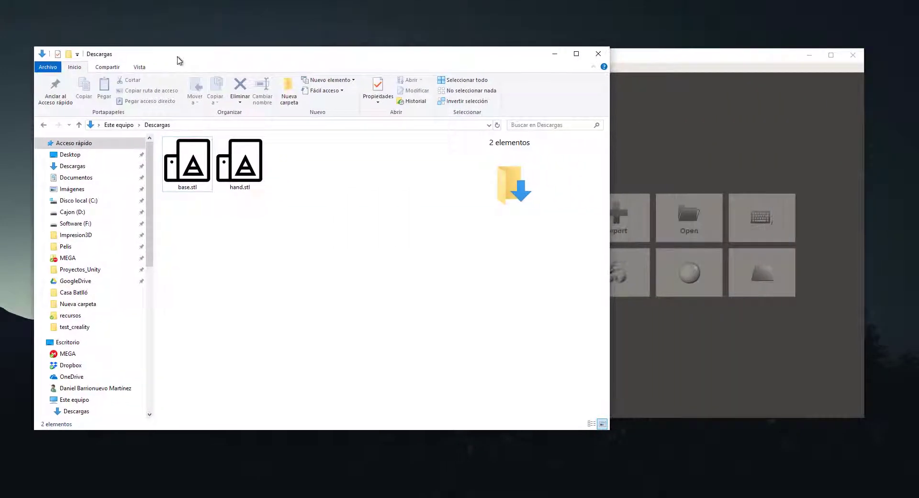
{"action": "left_click", "coordinate": [628, 78]}
{"action": "left_click_drag", "start_coordinate": [626, 59], "coordinate": [359, 78]}
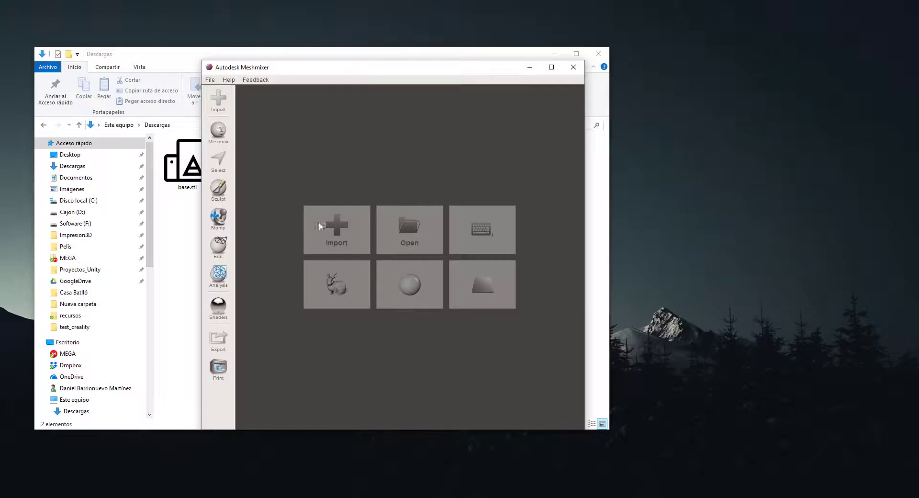
{"action": "left_click", "coordinate": [549, 68]}
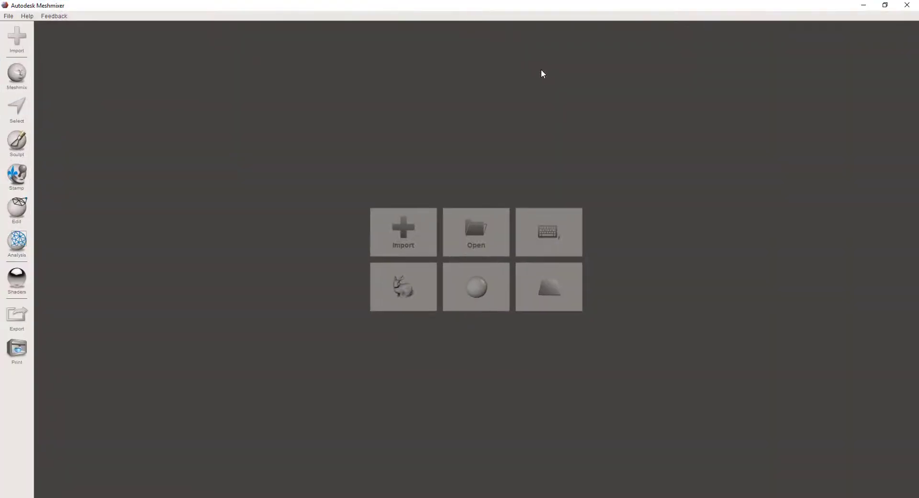
Import both mesh files, base.stl and hand.stl, together from the Descargas folder.
{"action": "left_click", "coordinate": [398, 232]}
{"action": "left_click", "coordinate": [203, 90]}
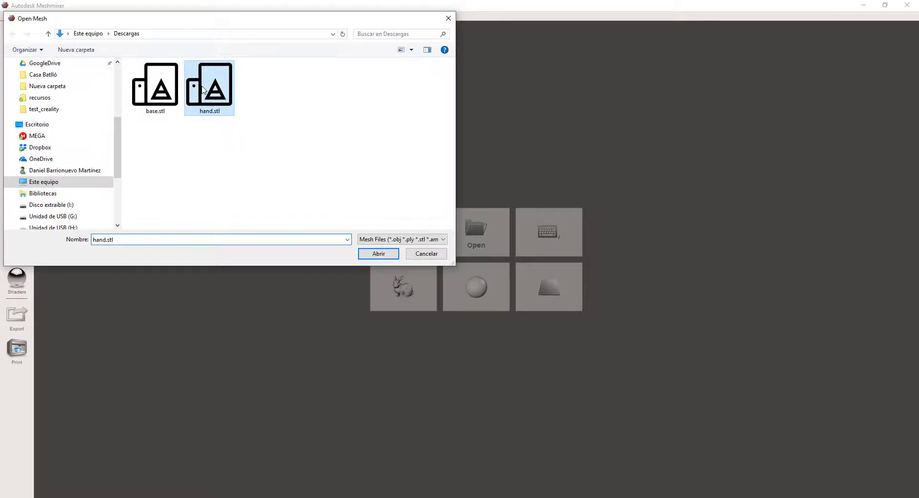
{"action": "left_click", "coordinate": [154, 92], "text": "ctrl"}
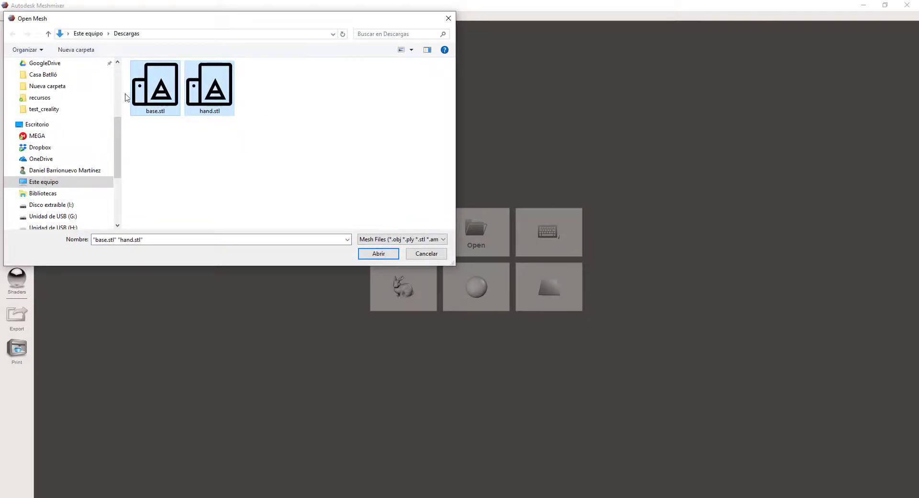
{"action": "left_click", "coordinate": [388, 256]}
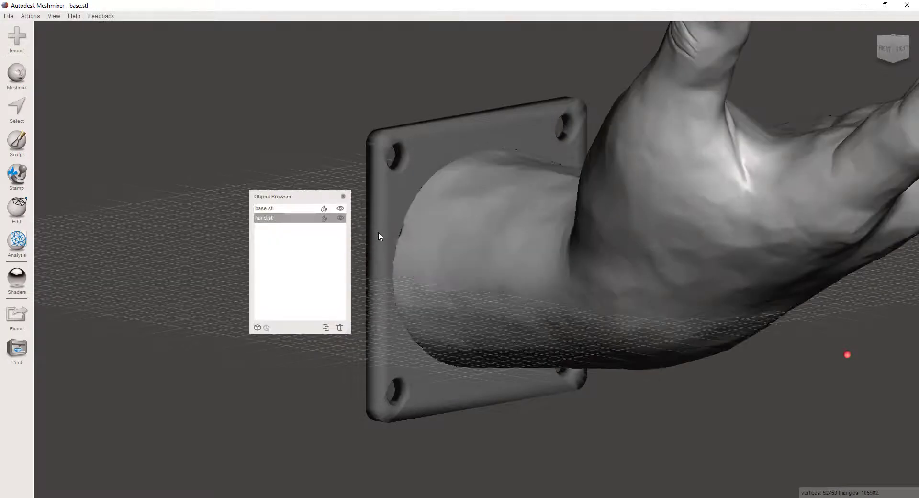
Move the Object Browser clear of the imported hand so that it no longer covers the fingers.
{"action": "scroll", "coordinate": [558, 309], "scroll_direction": "down", "scroll_amount": 6}
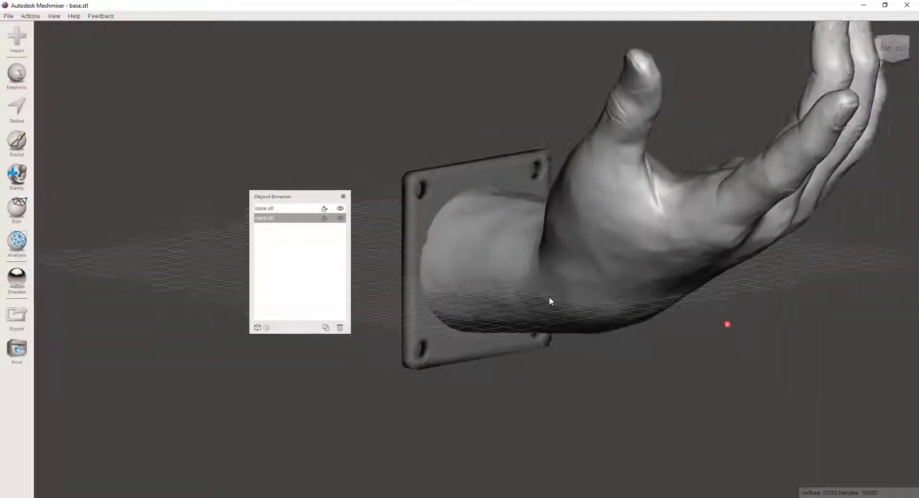
{"action": "right_click_drag", "start_coordinate": [677, 341], "coordinate": [546, 387]}
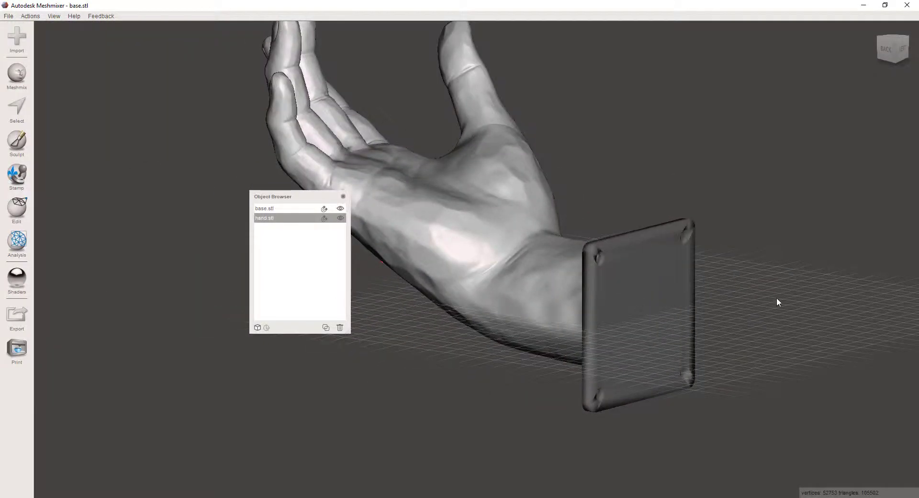
{"action": "right_click_drag", "start_coordinate": [778, 302], "coordinate": [578, 193]}
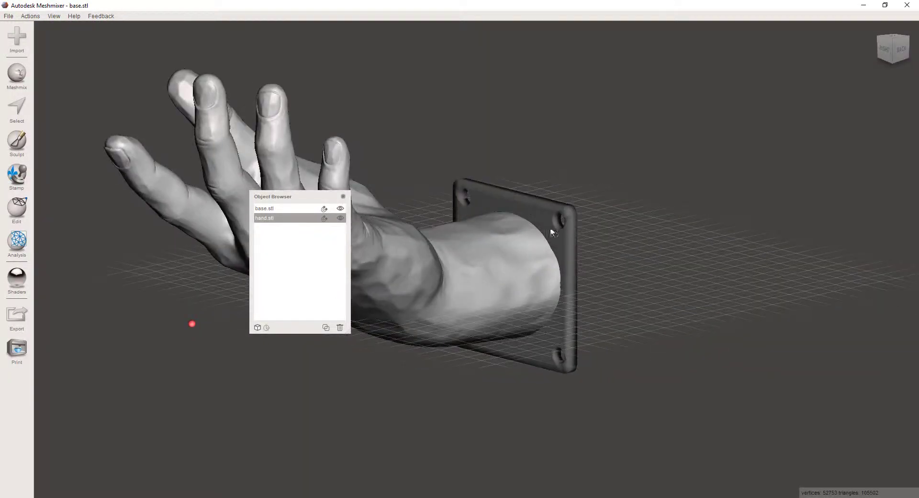
{"action": "mouse_move", "coordinate": [679, 252]}
{"action": "right_mouse_down"}
{"action": "mouse_move", "coordinate": [678, 263]}
{"action": "mouse_move", "coordinate": [663, 249]}
{"action": "right_mouse_up"}
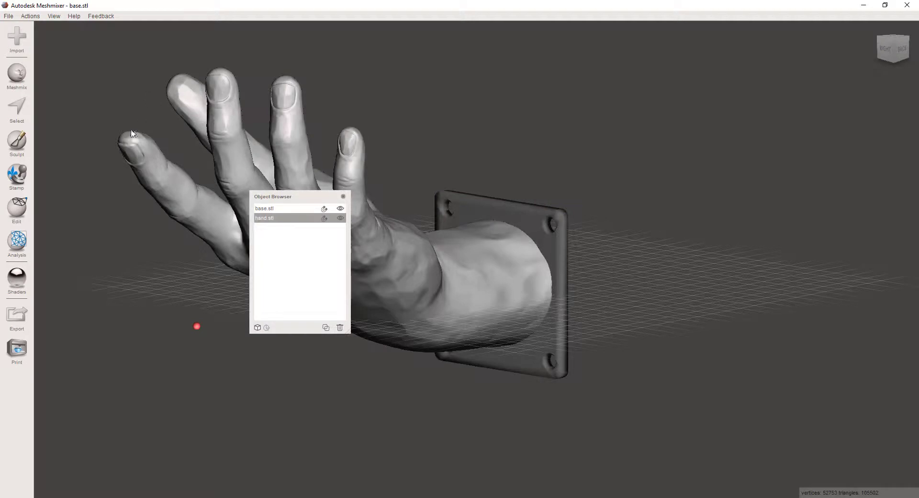
{"action": "left_click_drag", "start_coordinate": [274, 196], "coordinate": [727, 166]}
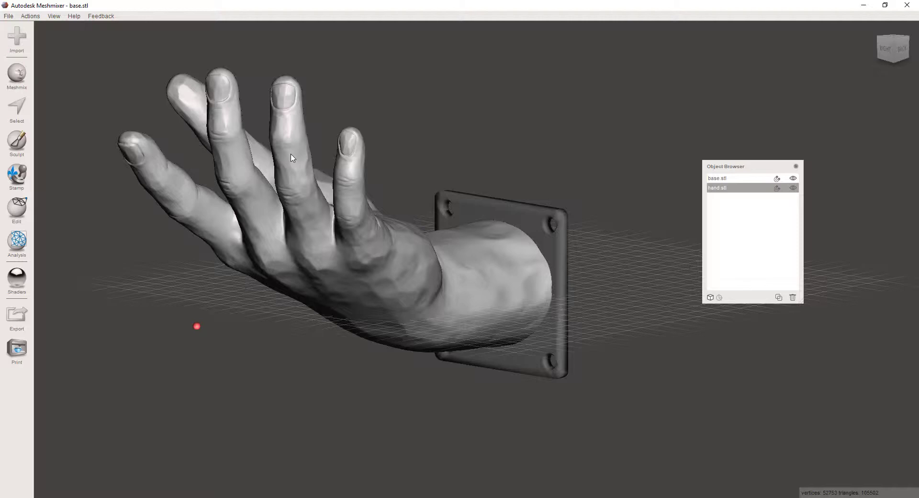
Close the Object Browser and show it again.
{"action": "left_click", "coordinate": [54, 16]}
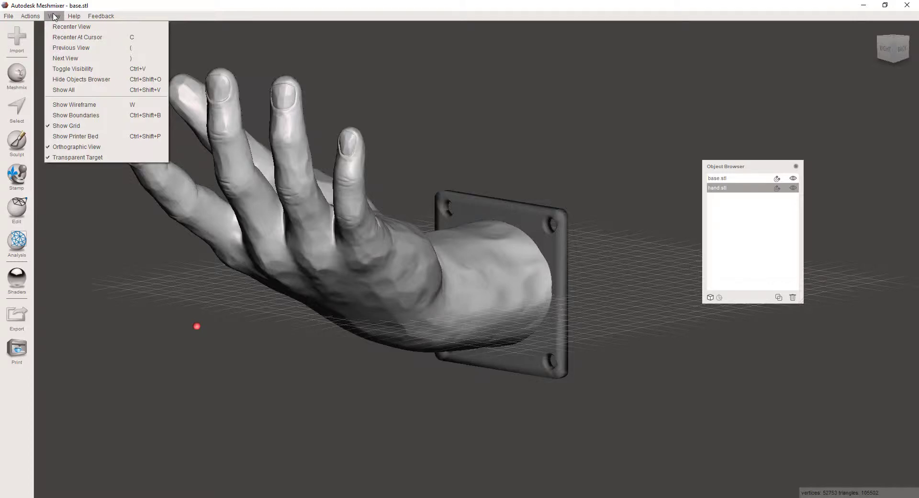
{"action": "left_click_drag", "start_coordinate": [715, 167], "coordinate": [681, 169]}
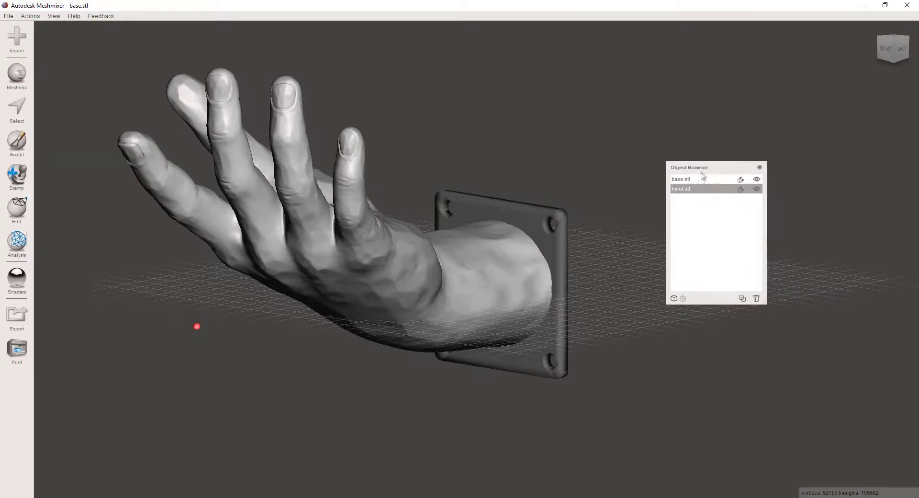
{"action": "left_click", "coordinate": [760, 167]}
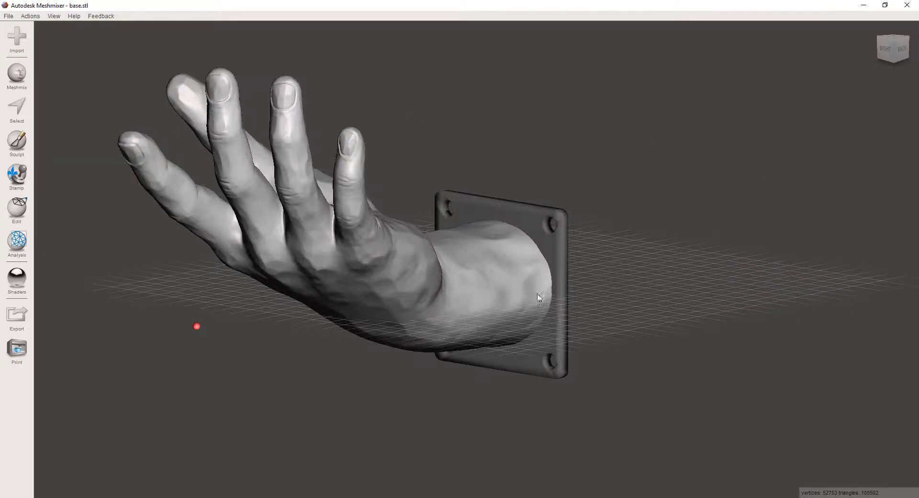
{"action": "left_click", "coordinate": [52, 16]}
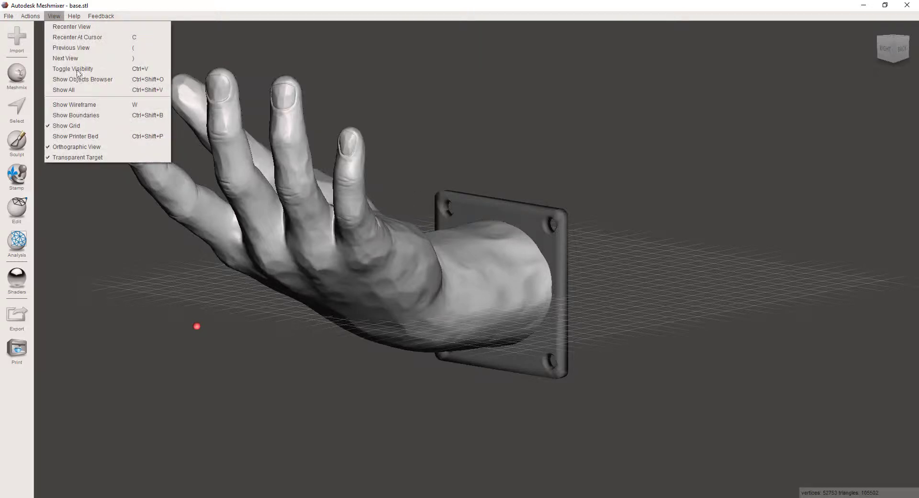
{"action": "left_click", "coordinate": [93, 80]}
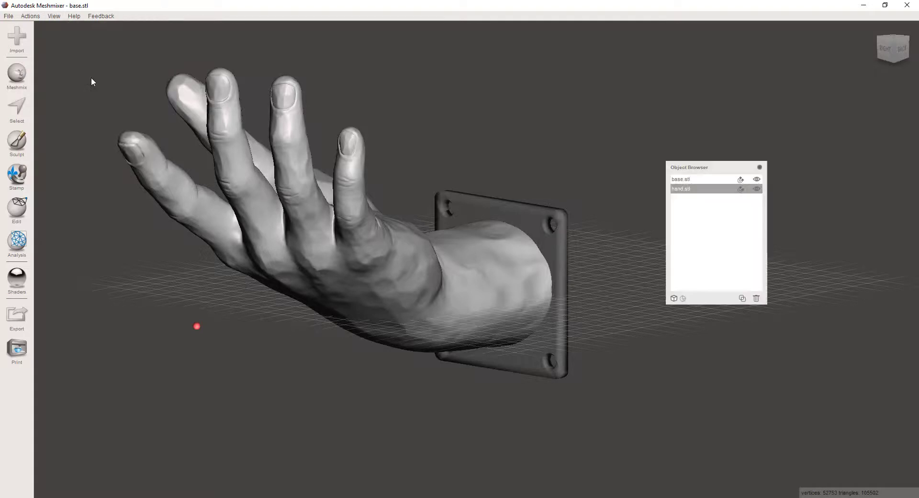
Switch the active object back and forth between base.stl and hand.stl in the Object Browser.
{"action": "left_click", "coordinate": [681, 180]}
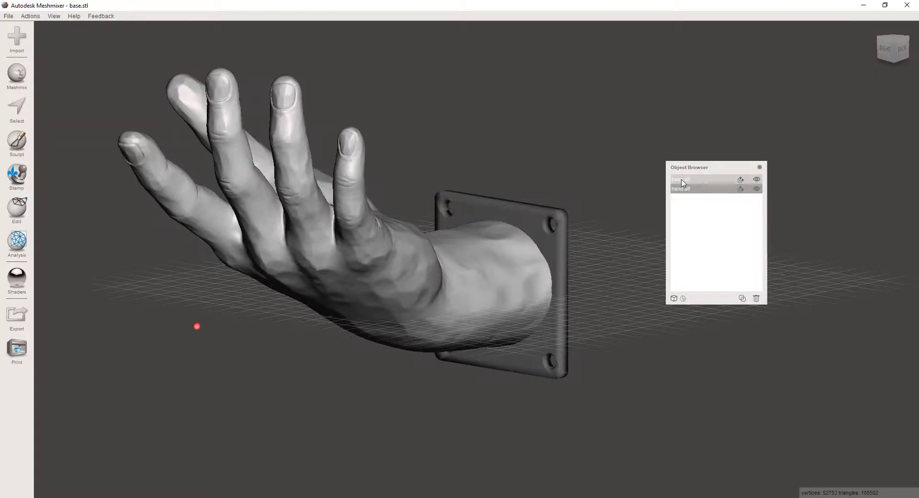
{"action": "left_click", "coordinate": [682, 189]}
{"action": "left_click", "coordinate": [681, 180]}
{"action": "left_click", "coordinate": [681, 190]}
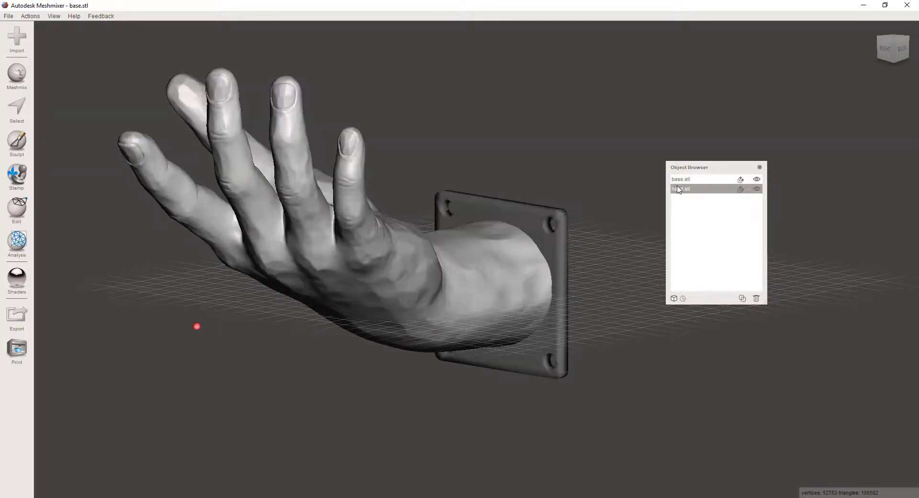
{"action": "left_click", "coordinate": [680, 180]}
{"action": "left_click", "coordinate": [681, 189]}
{"action": "left_click", "coordinate": [681, 180]}
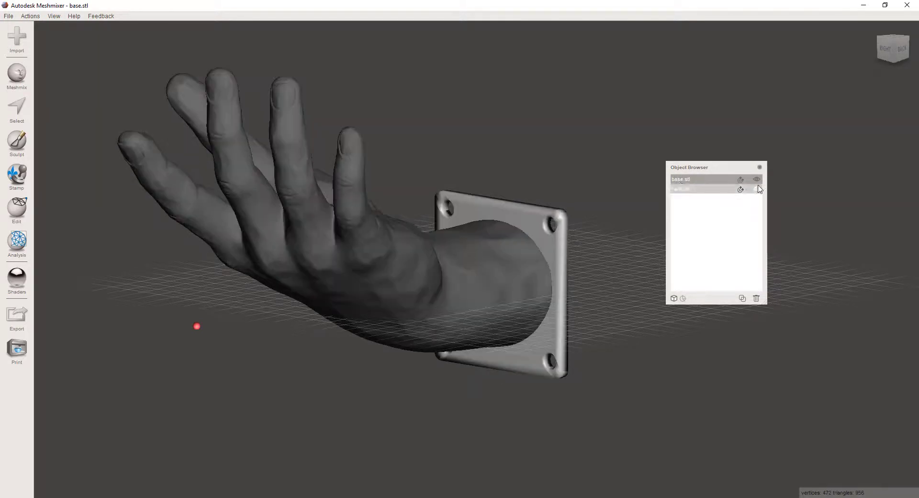
Hide the base.stl mesh and the hand.stl mesh.
{"action": "left_click", "coordinate": [758, 179]}
{"action": "left_click", "coordinate": [684, 189]}
{"action": "left_click", "coordinate": [684, 180]}
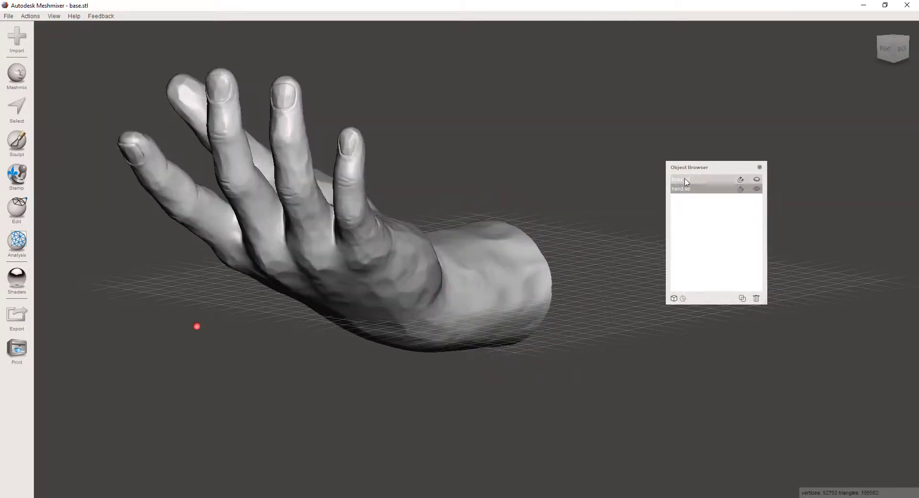
{"action": "left_click", "coordinate": [687, 189]}
{"action": "left_click", "coordinate": [757, 189]}
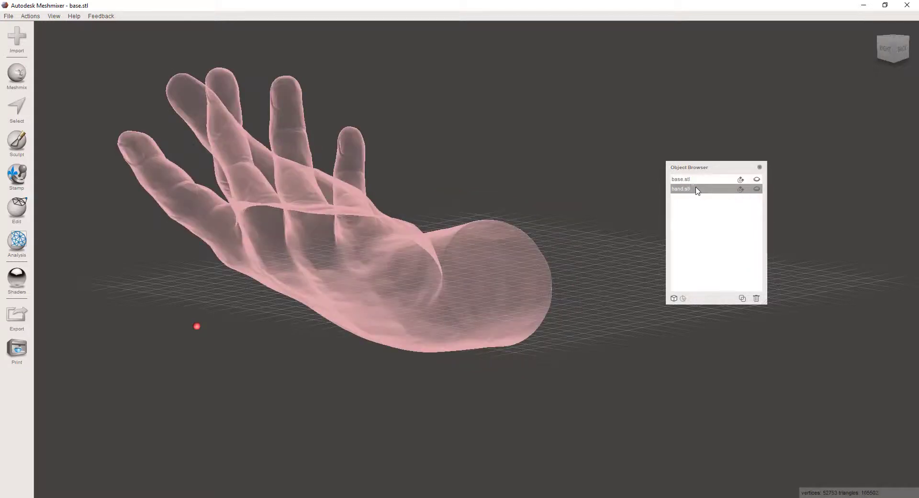
Alternate between the two hidden meshes in the Object Browser and make both base.stl and hand.stl visible again.
{"action": "left_click", "coordinate": [696, 181]}
{"action": "left_click", "coordinate": [689, 189]}
{"action": "left_click", "coordinate": [679, 181], "text": "shift"}
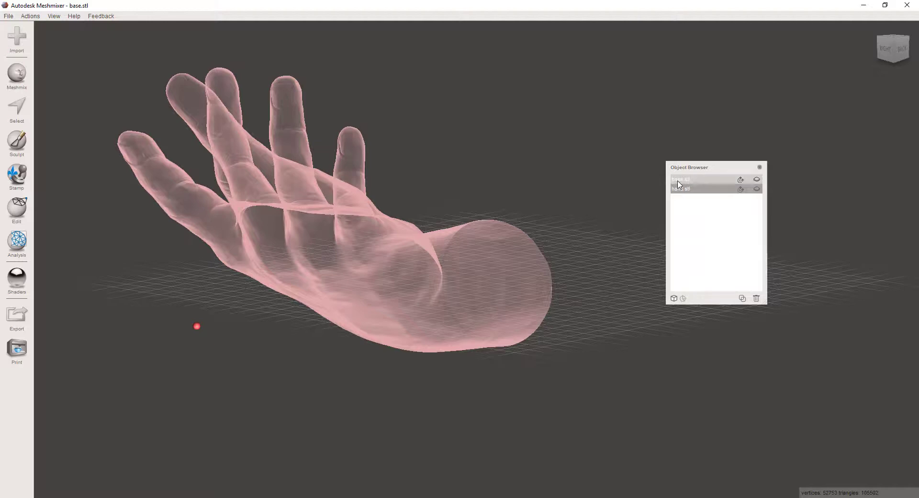
{"action": "left_click", "coordinate": [678, 181]}
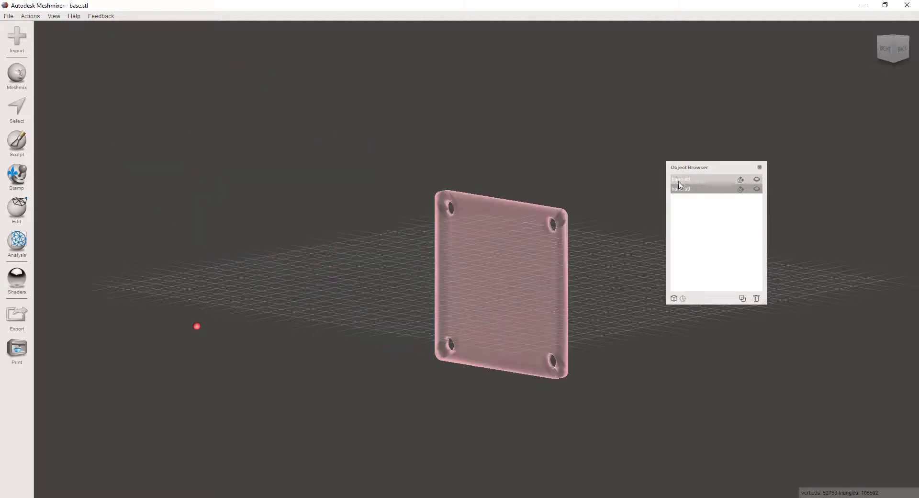
{"action": "left_click", "coordinate": [681, 187]}
{"action": "left_click", "coordinate": [681, 181]}
{"action": "left_click", "coordinate": [684, 191]}
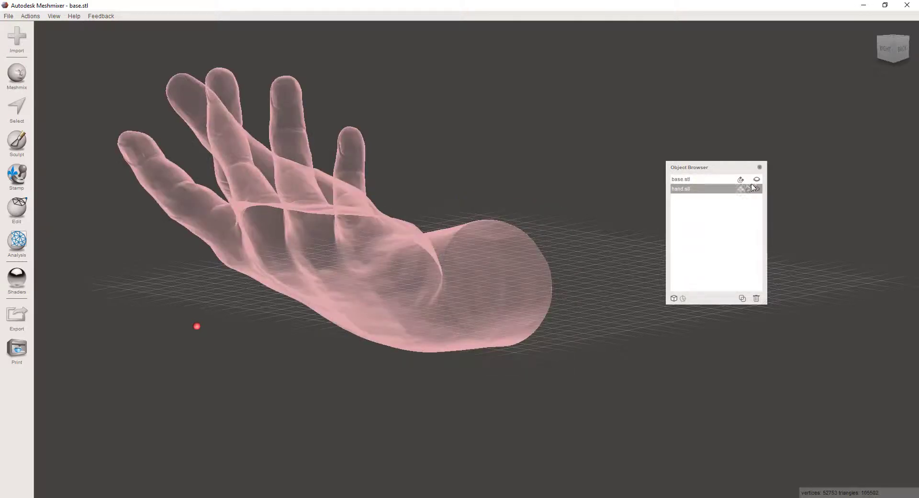
{"action": "left_click", "coordinate": [757, 180]}
{"action": "left_click", "coordinate": [757, 189]}
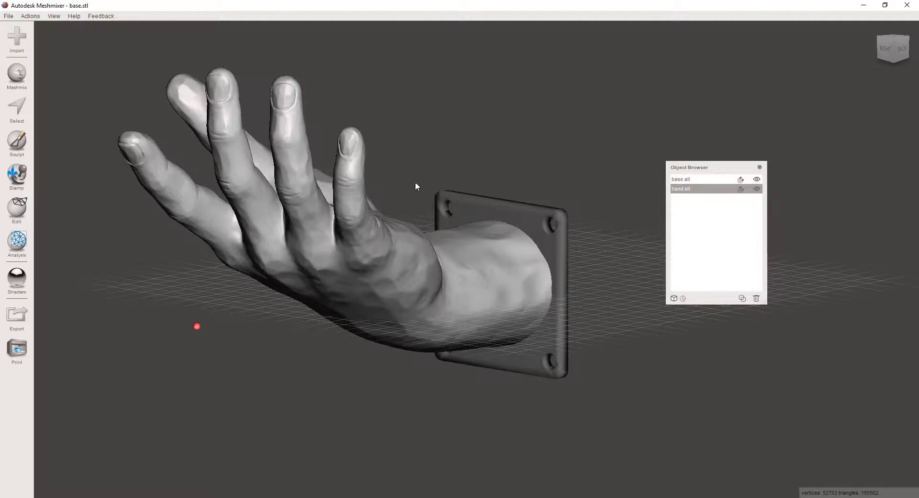
Set the Mesh Normal Mode to Face Normals in the general preferences.
{"action": "left_click", "coordinate": [54, 16]}
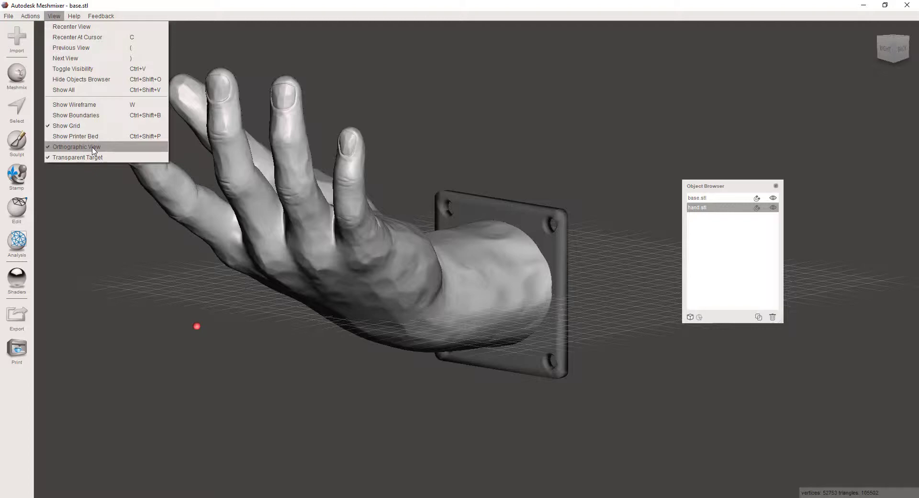
{"action": "mouse_move", "coordinate": [8, 16]}
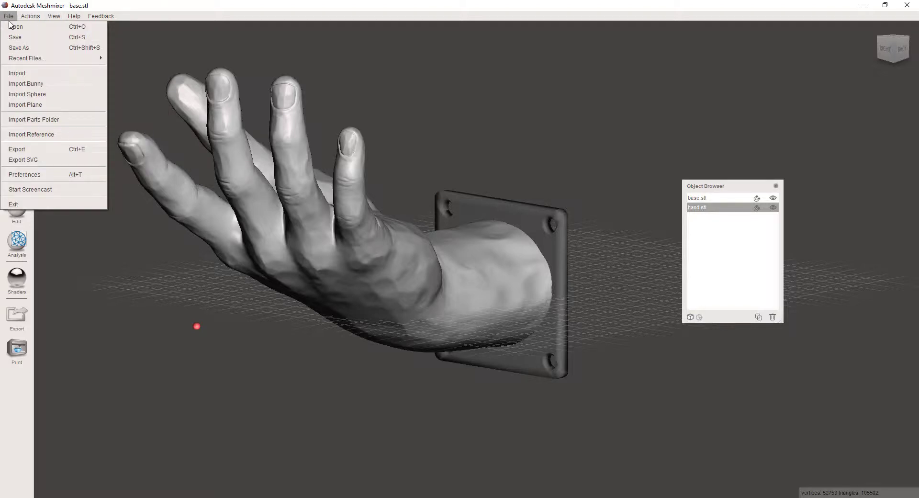
{"action": "left_click", "coordinate": [33, 175]}
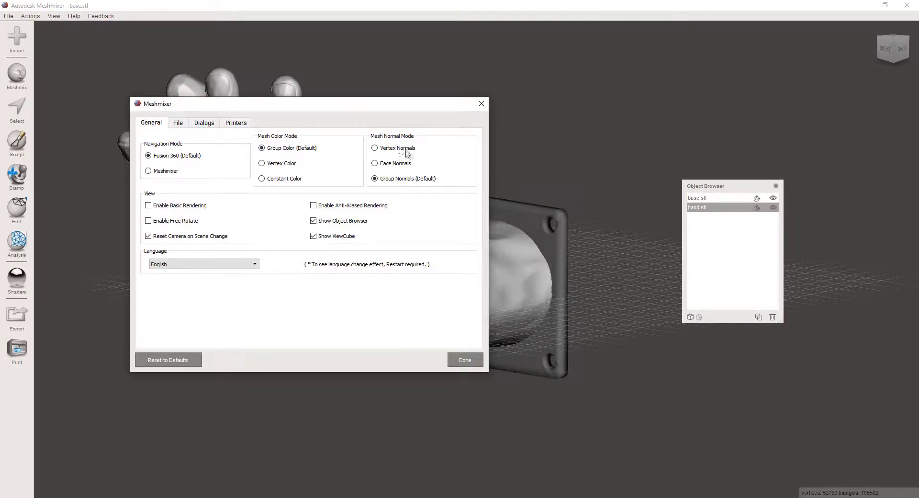
{"action": "left_click_drag", "start_coordinate": [382, 111], "coordinate": [296, 152]}
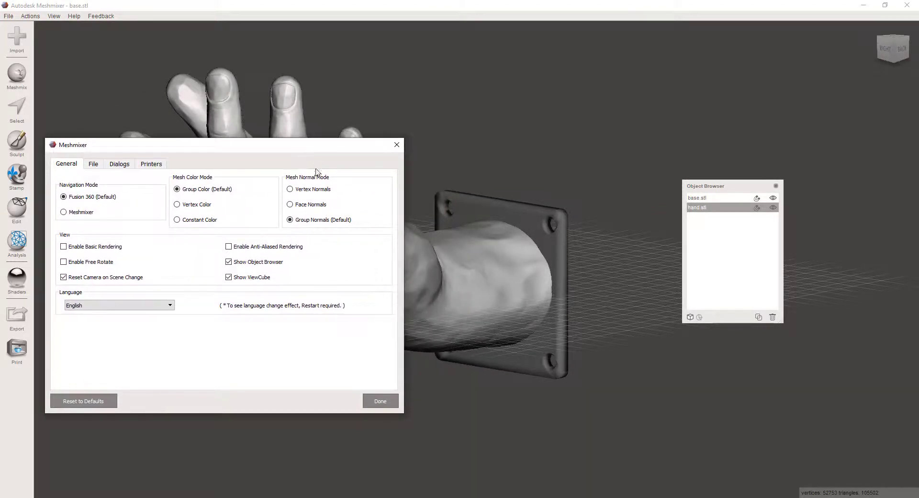
{"action": "left_click", "coordinate": [290, 205]}
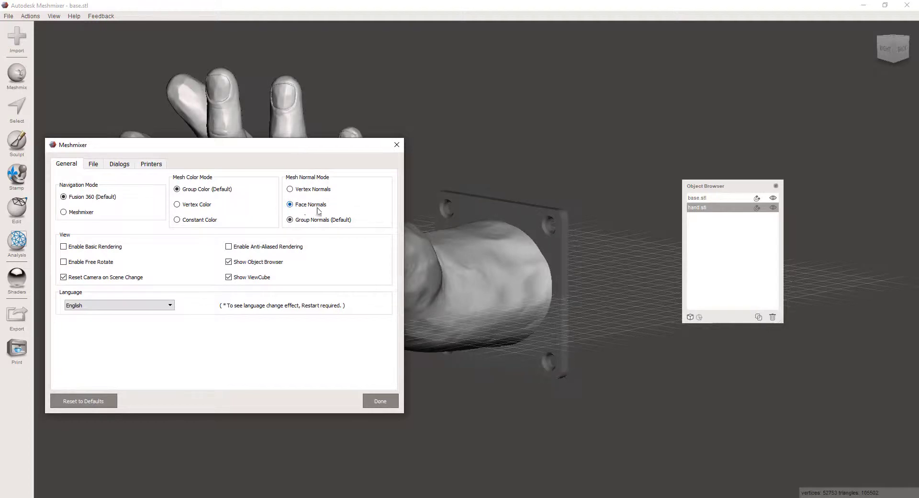
{"action": "left_click", "coordinate": [380, 402]}
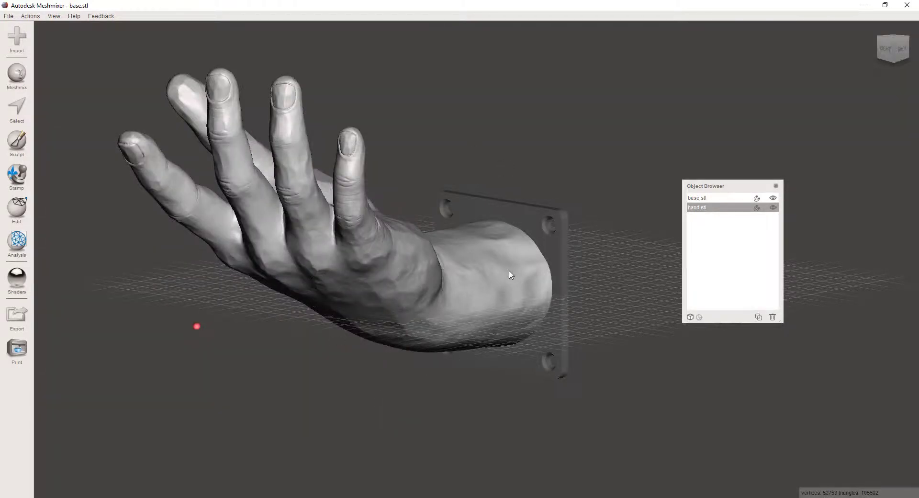
Make the base plate behind the wrist the active object.
{"action": "right_click_drag", "start_coordinate": [511, 269], "coordinate": [508, 277]}
{"action": "scroll", "coordinate": [508, 276], "scroll_direction": "down", "scroll_amount": 3}
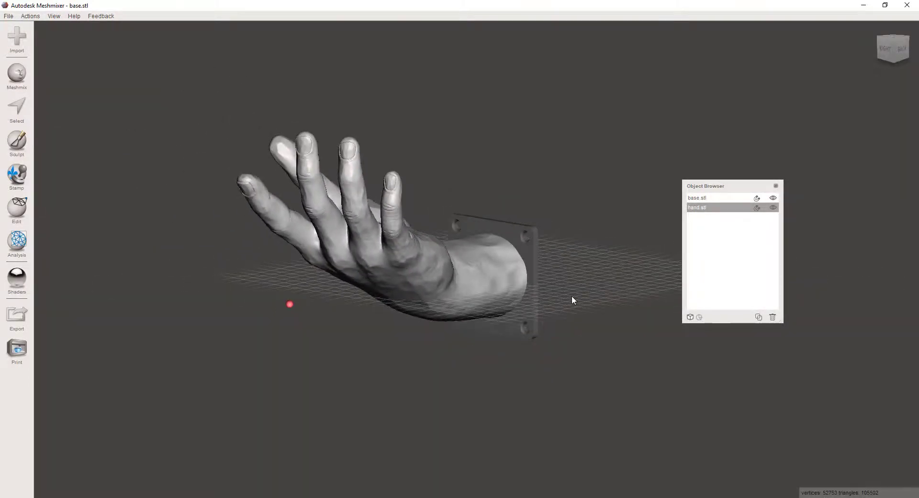
{"action": "right_click_drag", "start_coordinate": [576, 299], "coordinate": [342, 284]}
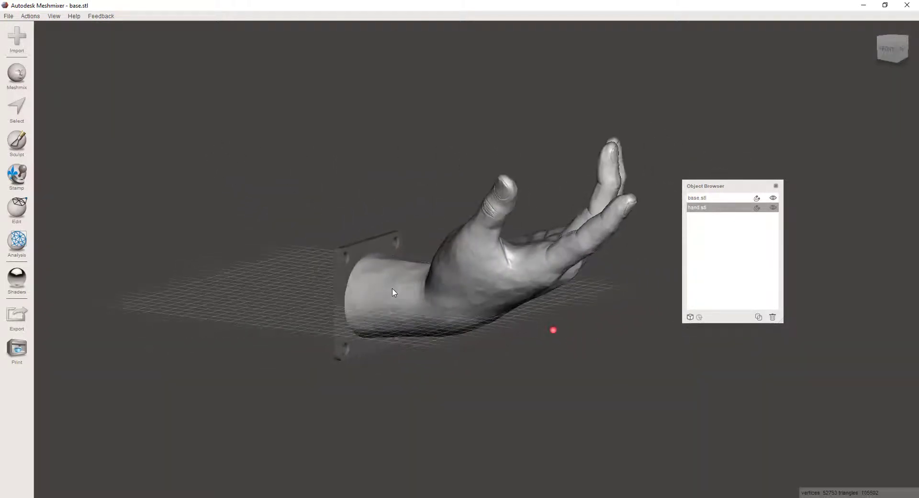
{"action": "left_click", "coordinate": [341, 286]}
{"action": "scroll", "coordinate": [414, 329], "scroll_direction": "up", "scroll_amount": 2}
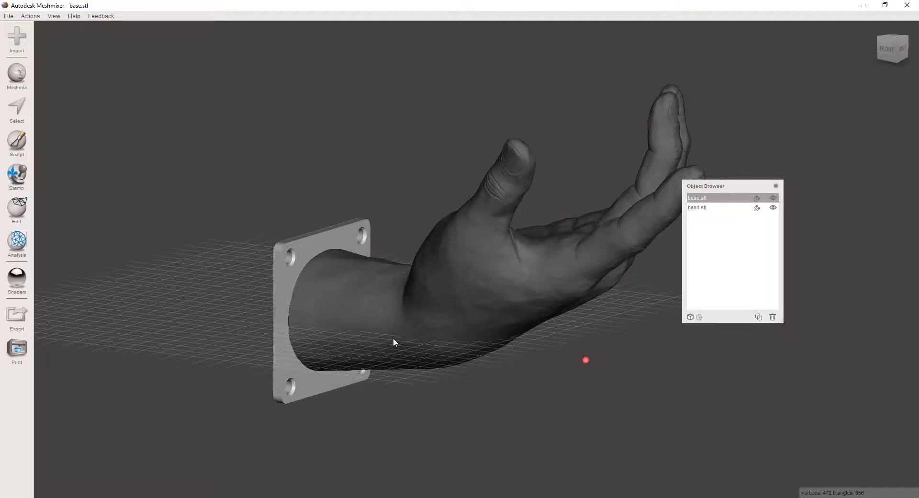
Make the hand the active mesh and check it all around for defects with the Inspector.
{"action": "scroll", "coordinate": [363, 303], "scroll_direction": "down", "scroll_amount": 2}
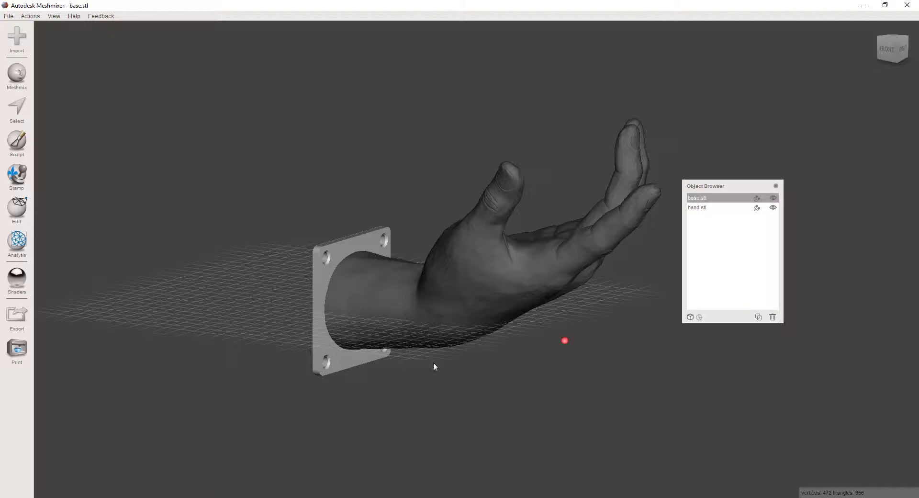
{"action": "scroll", "coordinate": [423, 363], "scroll_direction": "up", "scroll_amount": 1}
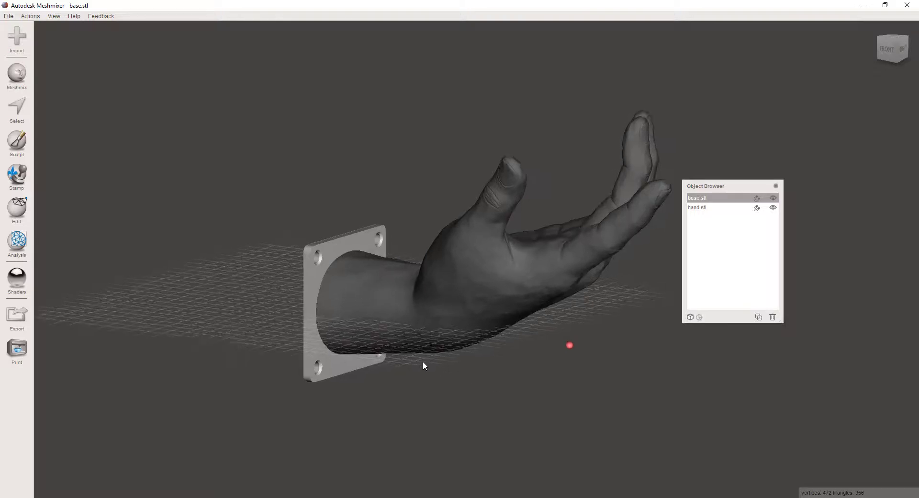
{"action": "left_click", "coordinate": [318, 380]}
{"action": "left_click", "coordinate": [17, 242]}
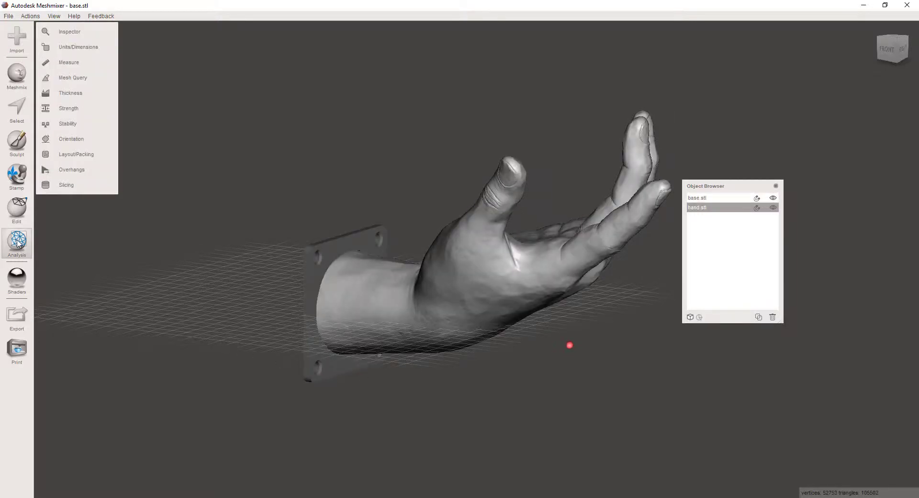
{"action": "left_click", "coordinate": [66, 32]}
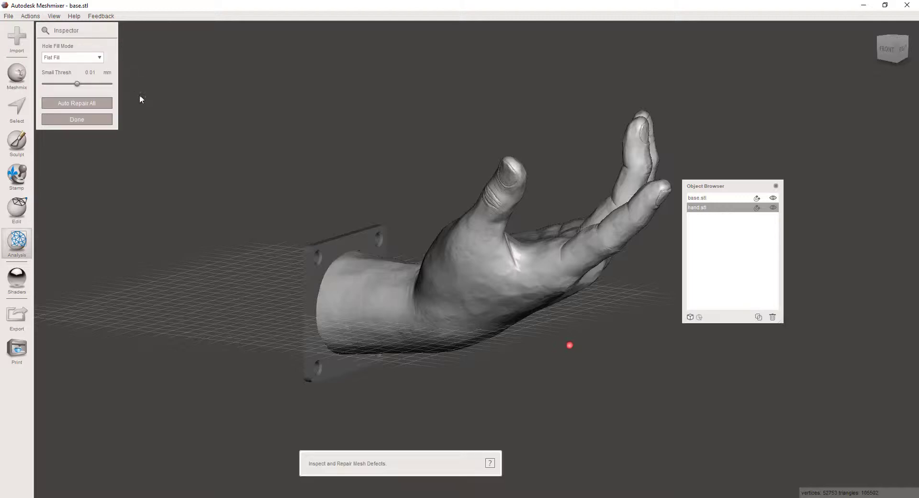
{"action": "right_click_drag", "start_coordinate": [567, 316], "coordinate": [352, 346]}
{"action": "mouse_move", "coordinate": [348, 367]}
{"action": "right_mouse_down"}
{"action": "mouse_move", "coordinate": [369, 376]}
{"action": "mouse_move", "coordinate": [353, 380]}
{"action": "mouse_move", "coordinate": [339, 367]}
{"action": "right_mouse_up"}
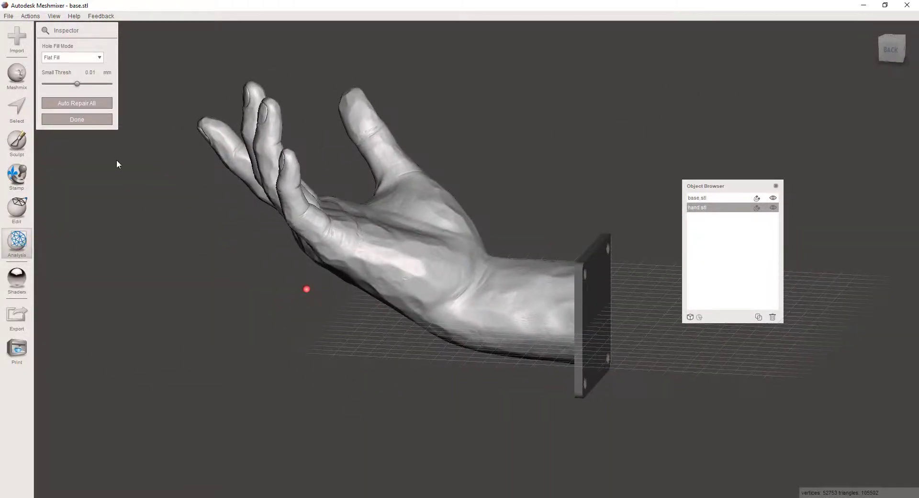
{"action": "left_click", "coordinate": [77, 119]}
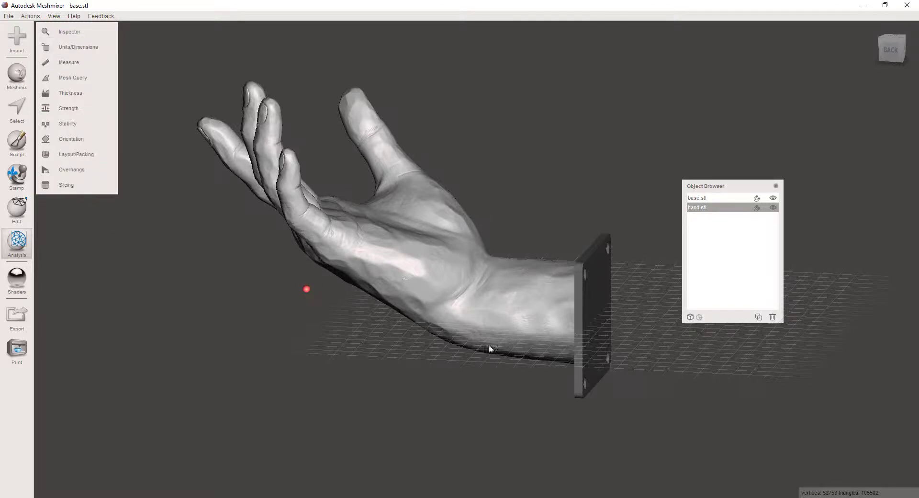
Make the base plate the active mesh and check it for defects with the Inspector.
{"action": "left_click", "coordinate": [591, 293]}
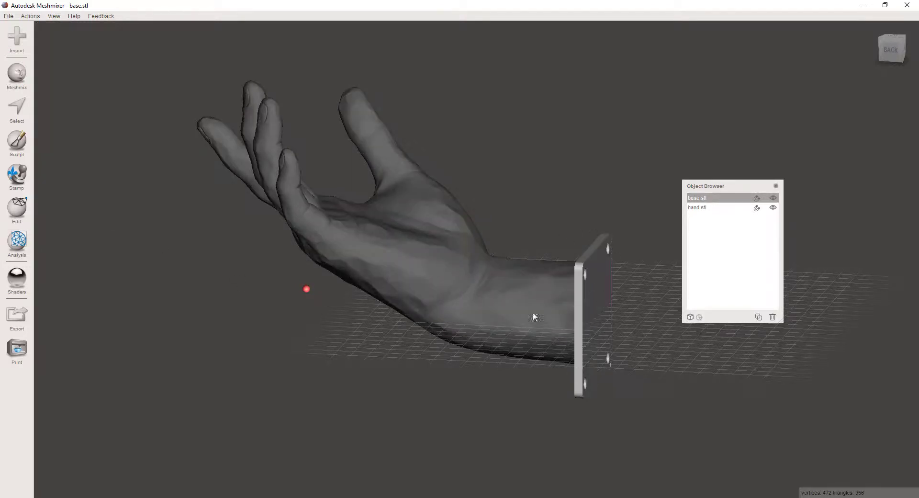
{"action": "left_click", "coordinate": [17, 242]}
{"action": "left_click", "coordinate": [83, 35]}
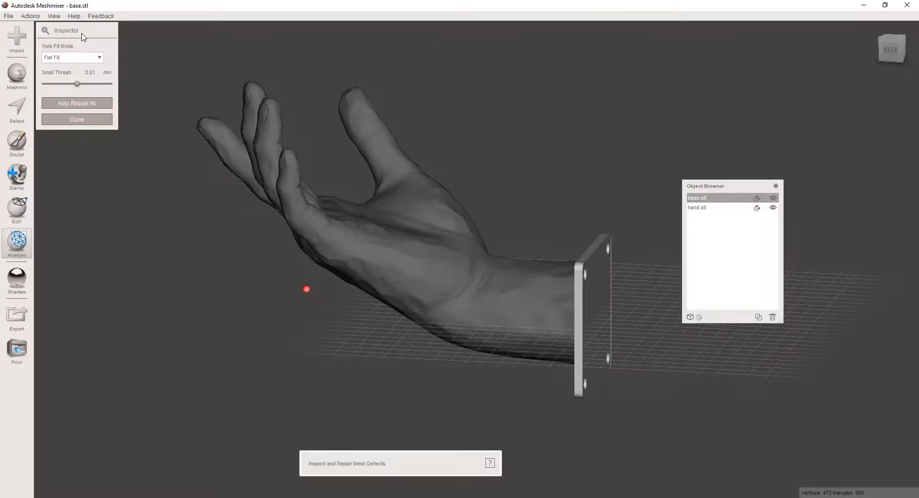
{"action": "right_click_drag", "start_coordinate": [529, 191], "coordinate": [630, 201]}
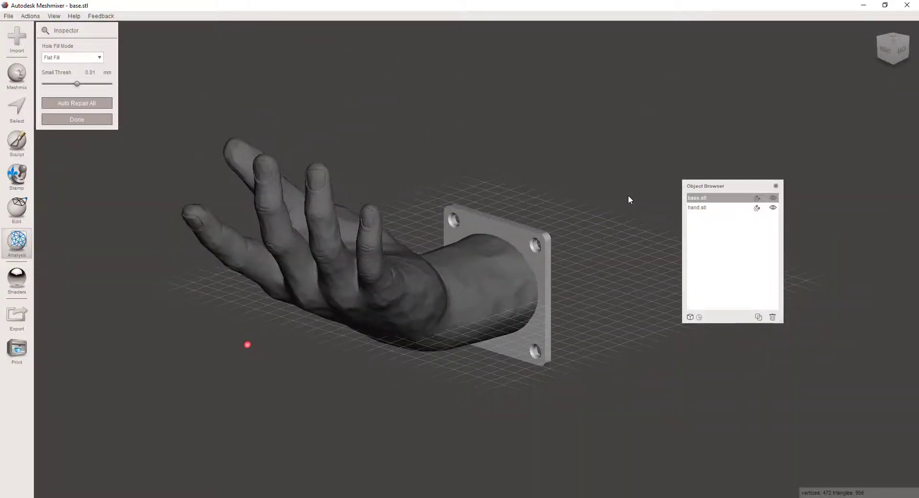
{"action": "left_click", "coordinate": [84, 120]}
{"action": "right_click_drag", "start_coordinate": [581, 326], "coordinate": [508, 329]}
{"action": "right_click_drag", "start_coordinate": [581, 293], "coordinate": [541, 294]}
{"action": "scroll", "coordinate": [541, 293], "scroll_direction": "up", "scroll_amount": 5}
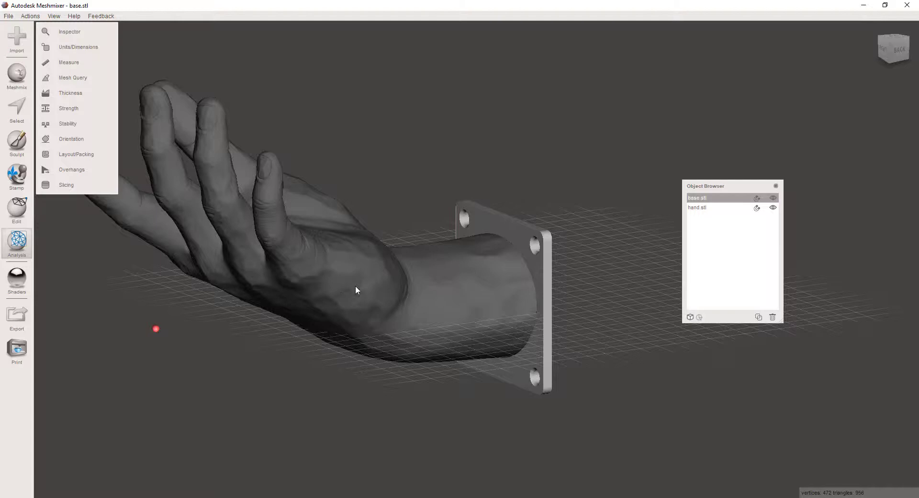
{"action": "right_click_drag", "start_coordinate": [572, 386], "coordinate": [179, 259]}
{"action": "right_click_drag", "start_coordinate": [461, 351], "coordinate": [441, 365]}
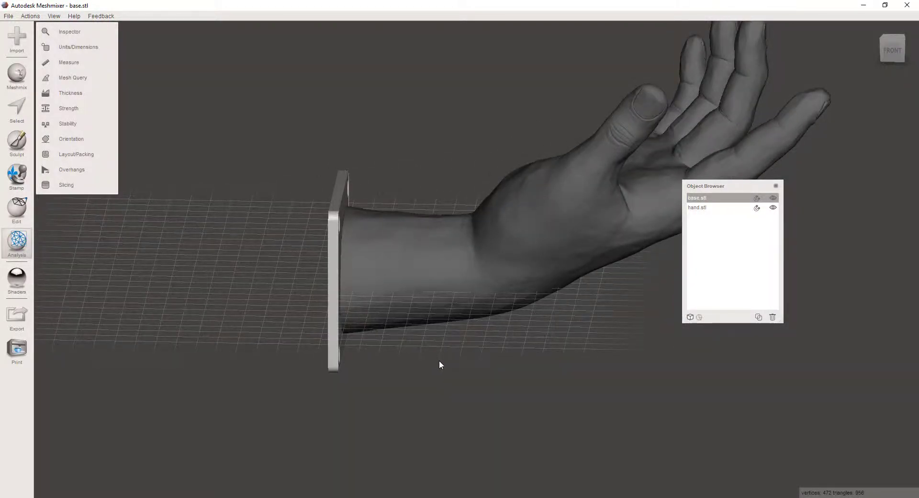
{"action": "right_click_drag", "start_coordinate": [447, 361], "coordinate": [402, 366]}
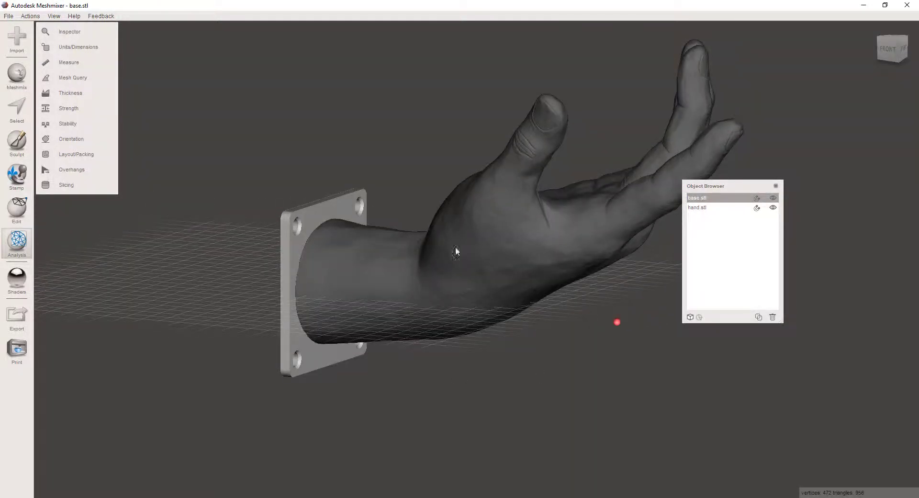
Select base.stl and hand.stl together and try to merge them with a Boolean Union in Precise mode.
{"action": "left_click", "coordinate": [698, 197]}
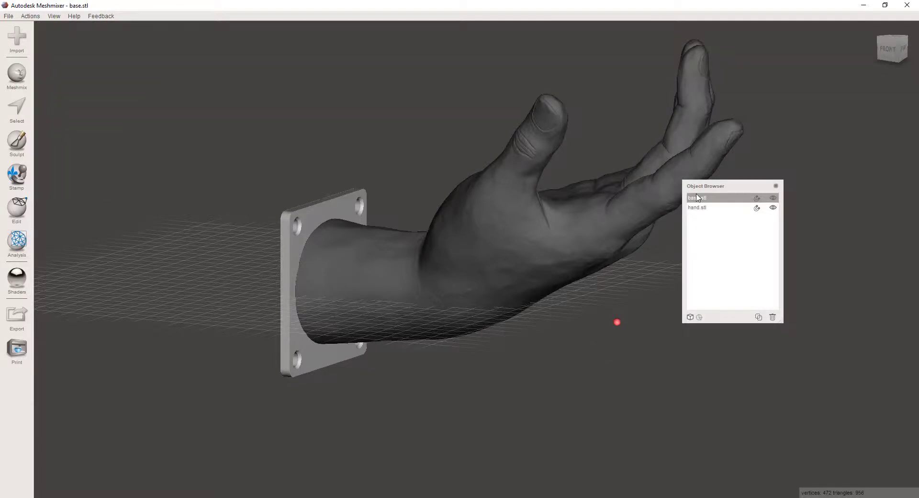
{"action": "left_click", "coordinate": [697, 211], "text": "shift"}
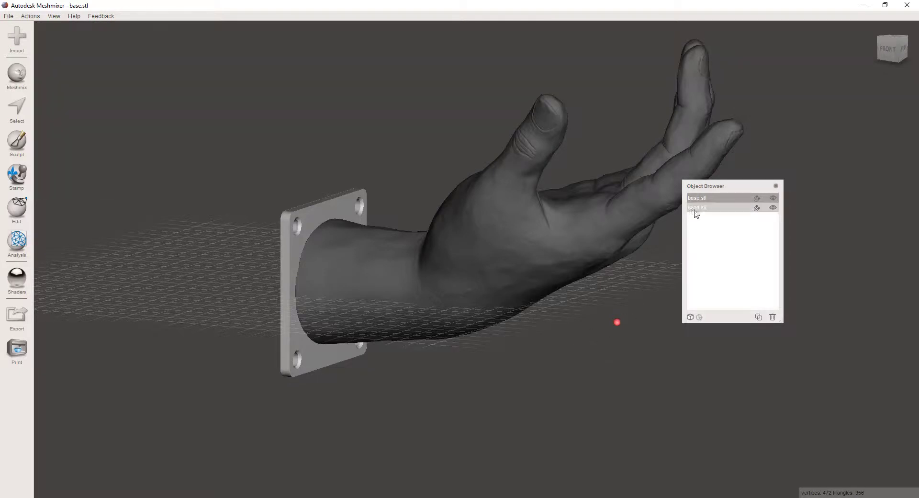
{"action": "left_click", "coordinate": [696, 211], "text": "shift"}
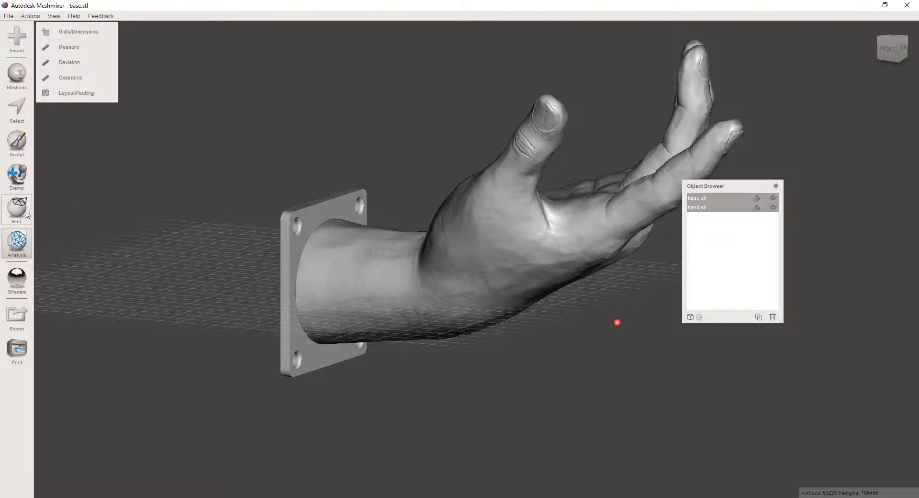
{"action": "mouse_move", "coordinate": [25, 216]}
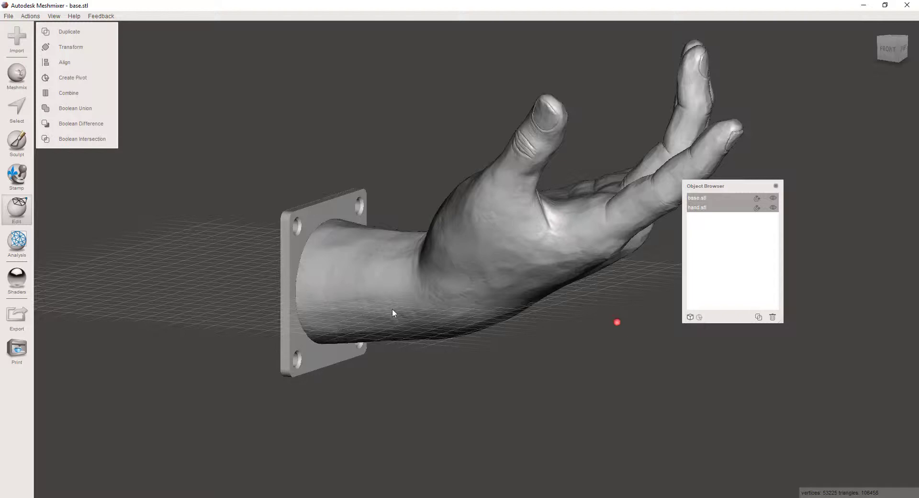
{"action": "left_click", "coordinate": [72, 108]}
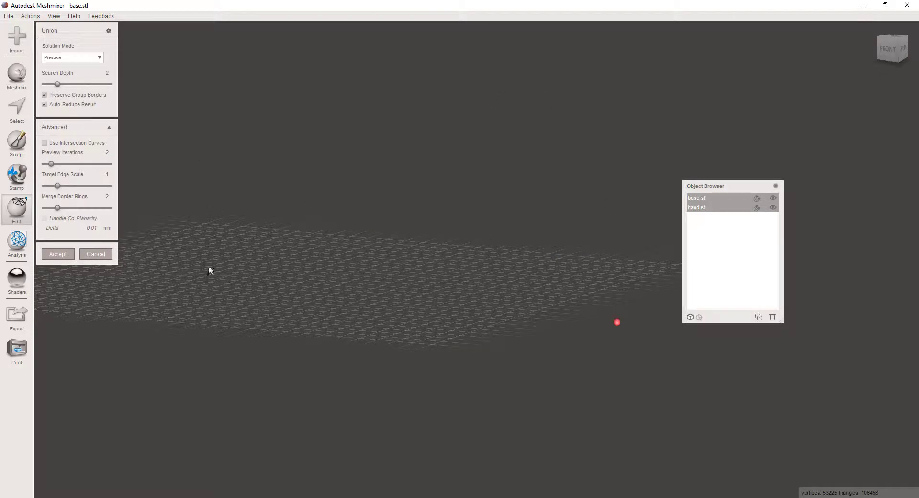
{"action": "scroll", "coordinate": [455, 224], "scroll_direction": "down", "scroll_amount": 5}
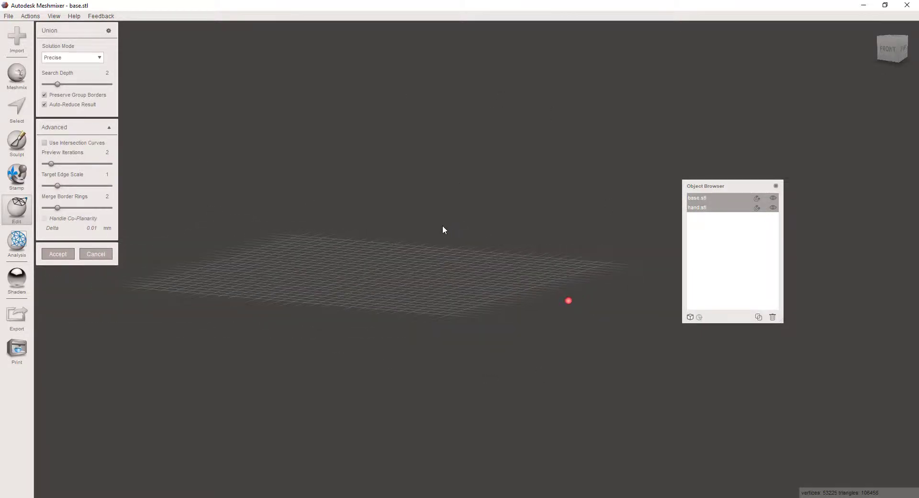
{"action": "scroll", "coordinate": [443, 225], "scroll_direction": "up", "scroll_amount": 1}
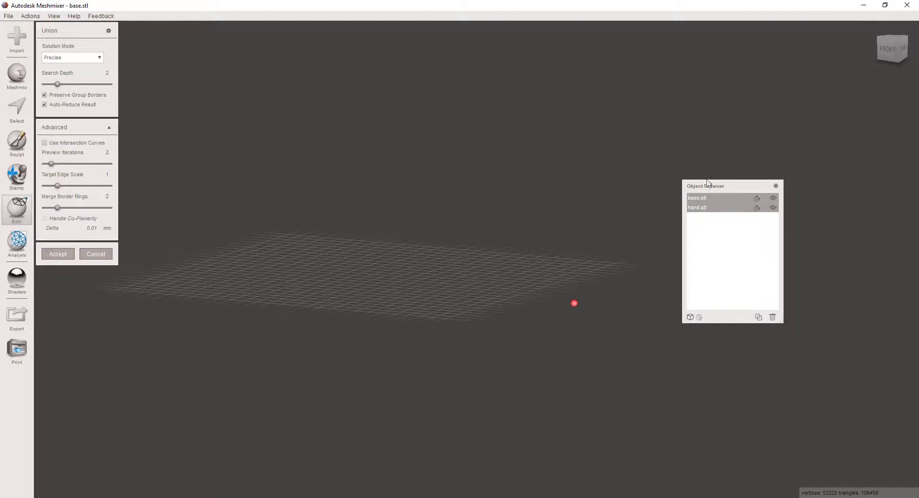
{"action": "left_click_drag", "start_coordinate": [712, 188], "coordinate": [719, 198]}
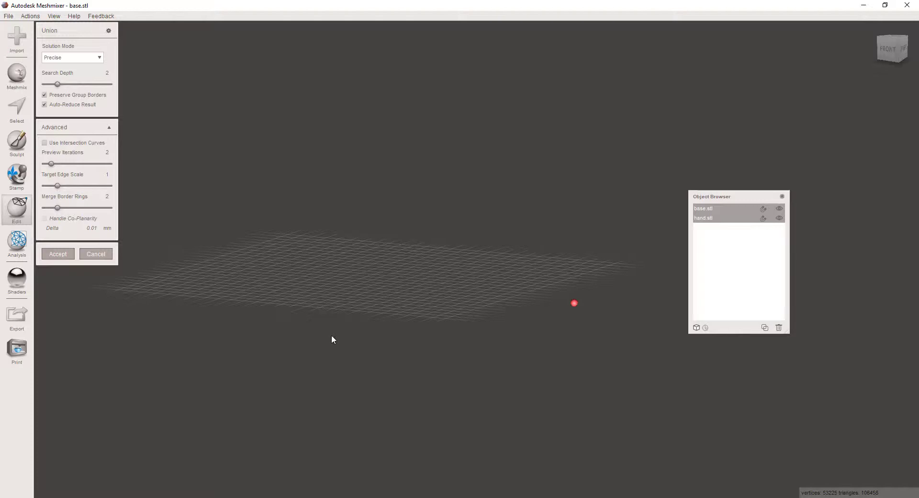
{"action": "left_click", "coordinate": [104, 253]}
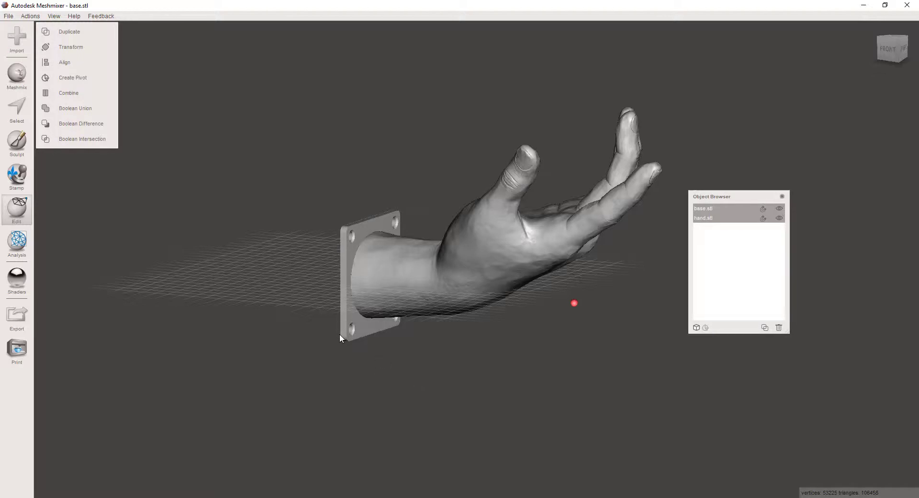
Examine the joint between the wrist and the base plate up close in the front view.
{"action": "scroll", "coordinate": [234, 309], "scroll_direction": "up", "scroll_amount": 5}
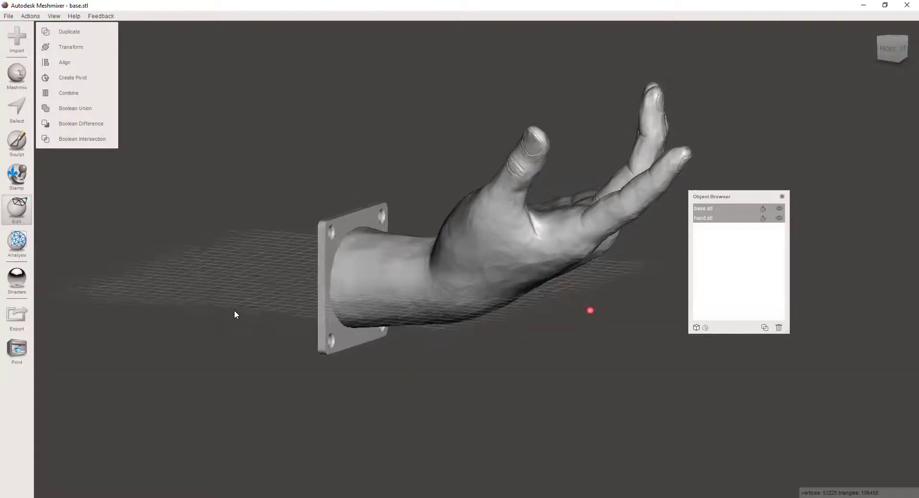
{"action": "scroll", "coordinate": [233, 315], "scroll_direction": "up", "scroll_amount": 3}
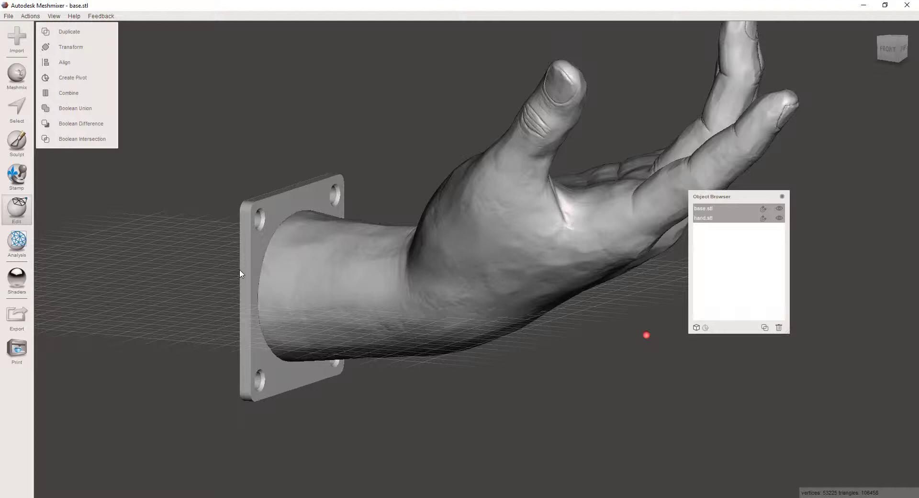
{"action": "right_click_drag", "start_coordinate": [207, 362], "coordinate": [261, 369]}
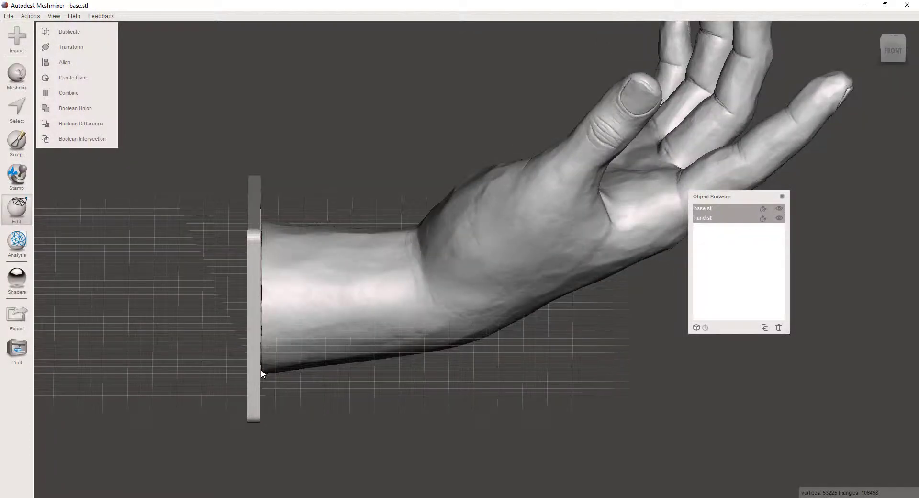
{"action": "left_click", "coordinate": [892, 54]}
{"action": "scroll", "coordinate": [182, 285], "scroll_direction": "up", "scroll_amount": 3}
{"action": "middle_click_drag", "start_coordinate": [182, 286], "coordinate": [459, 142]}
{"action": "scroll", "coordinate": [329, 238], "scroll_direction": "up", "scroll_amount": 3}
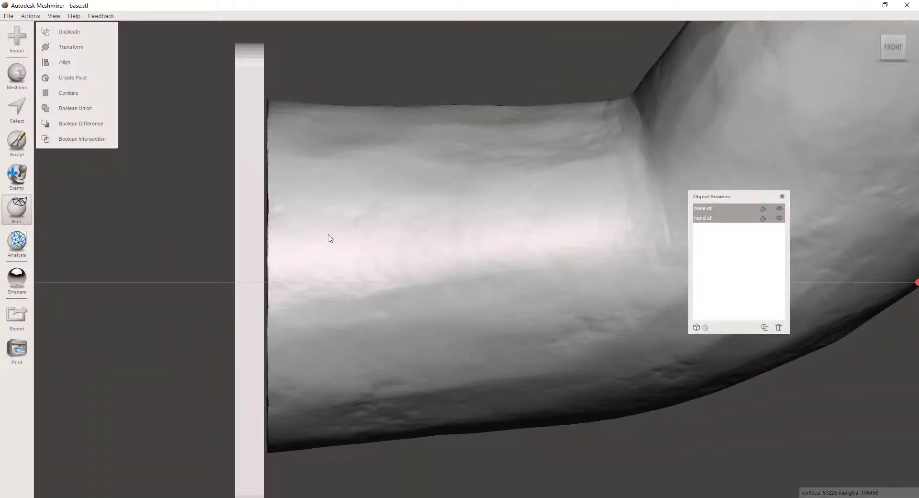
{"action": "middle_click_drag", "start_coordinate": [329, 238], "coordinate": [463, 180]}
{"action": "scroll", "coordinate": [359, 202], "scroll_direction": "up", "scroll_amount": 3}
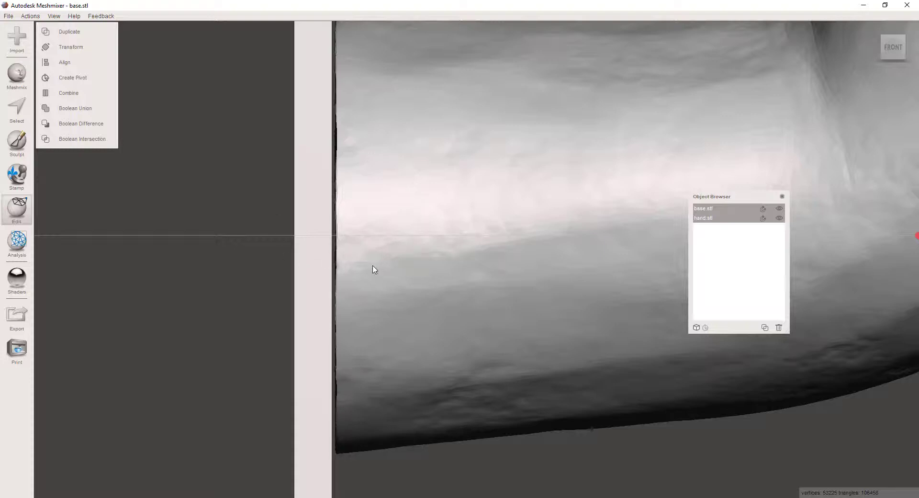
{"action": "scroll", "coordinate": [372, 266], "scroll_direction": "down", "scroll_amount": 5}
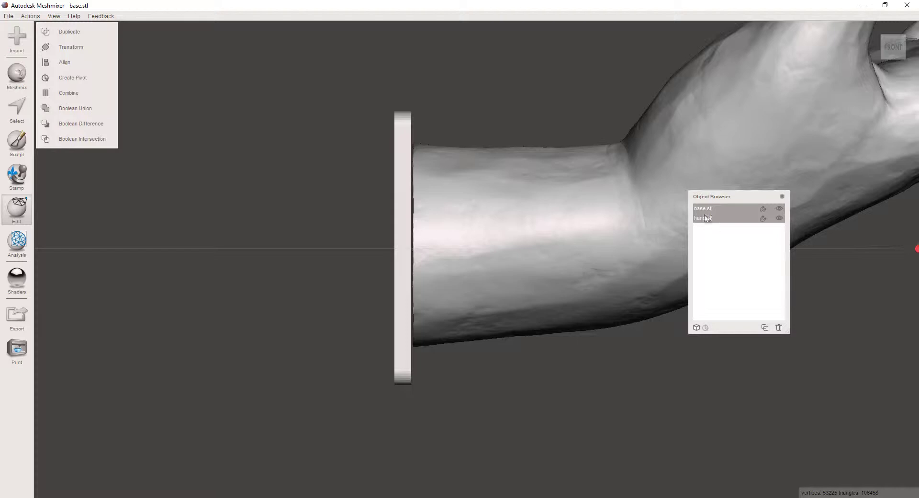
Transform the hand mesh alone, moving it -3.013 mm along its local Z axis into the base plate.
{"action": "left_click", "coordinate": [541, 207]}
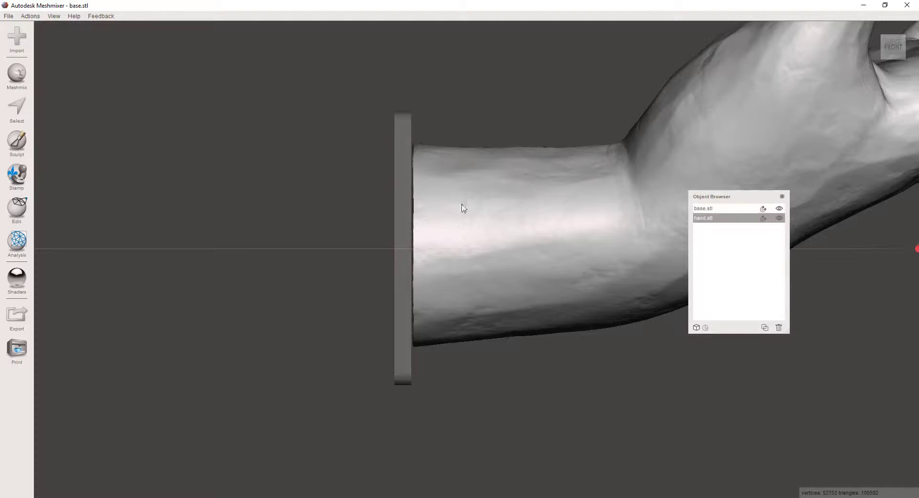
{"action": "left_click", "coordinate": [17, 218]}
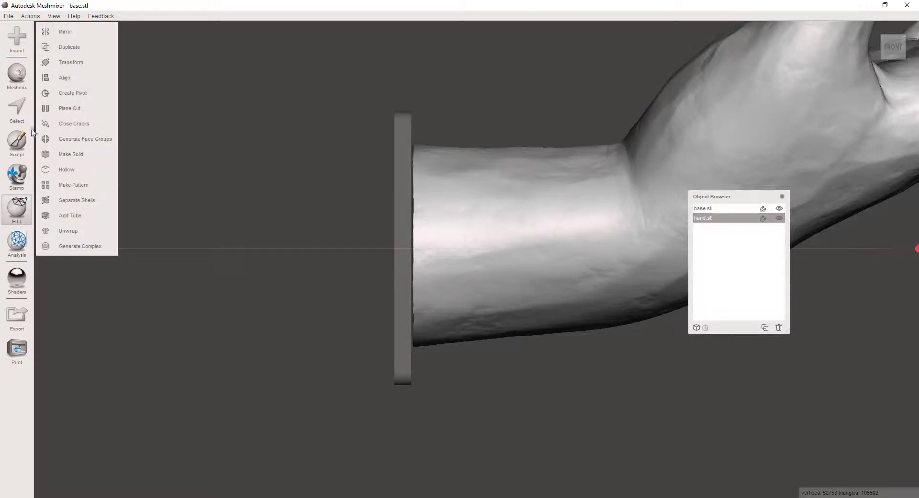
{"action": "left_click", "coordinate": [74, 65]}
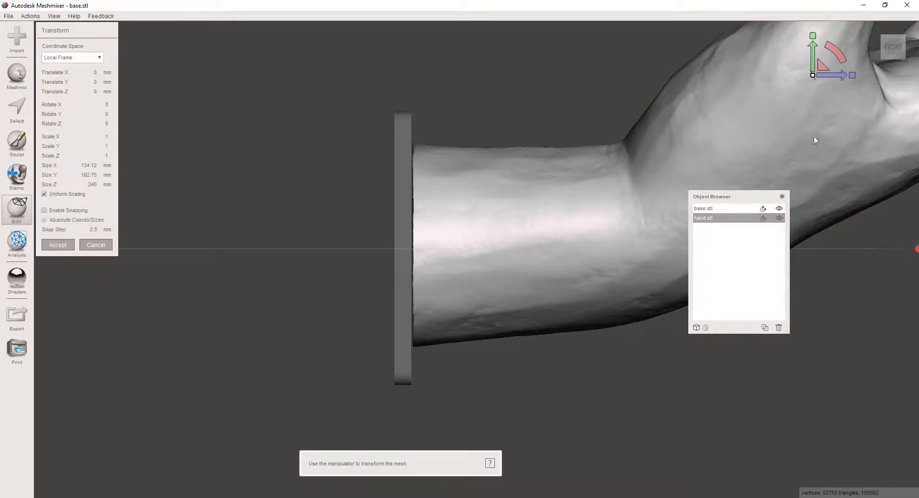
{"action": "left_click_drag", "start_coordinate": [843, 75], "coordinate": [832, 77]}
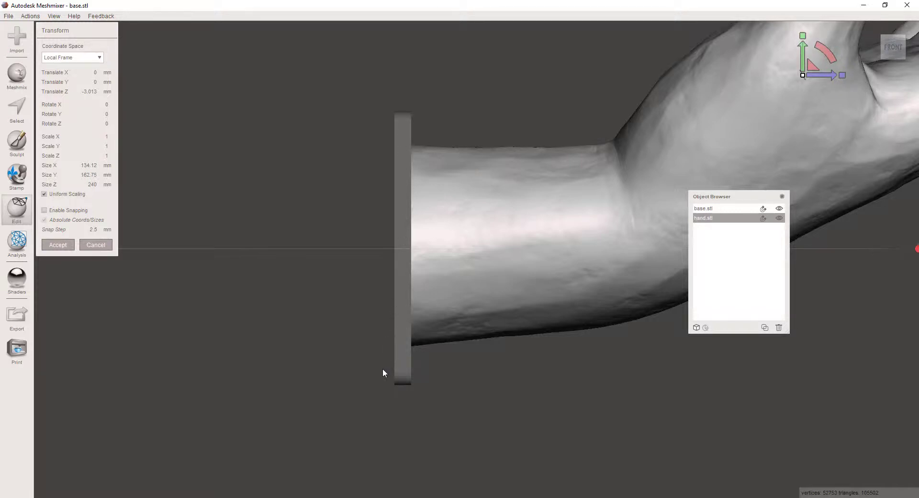
{"action": "right_click_drag", "start_coordinate": [332, 347], "coordinate": [427, 340]}
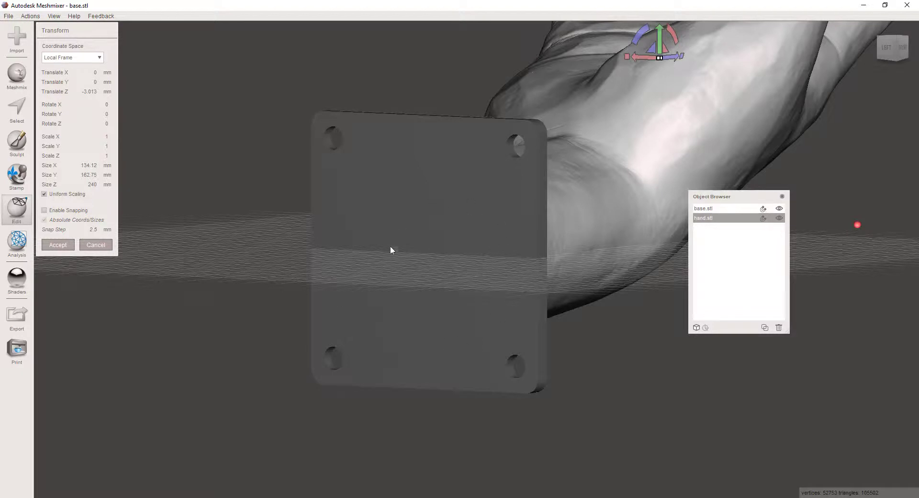
{"action": "right_click_drag", "start_coordinate": [636, 372], "coordinate": [579, 348]}
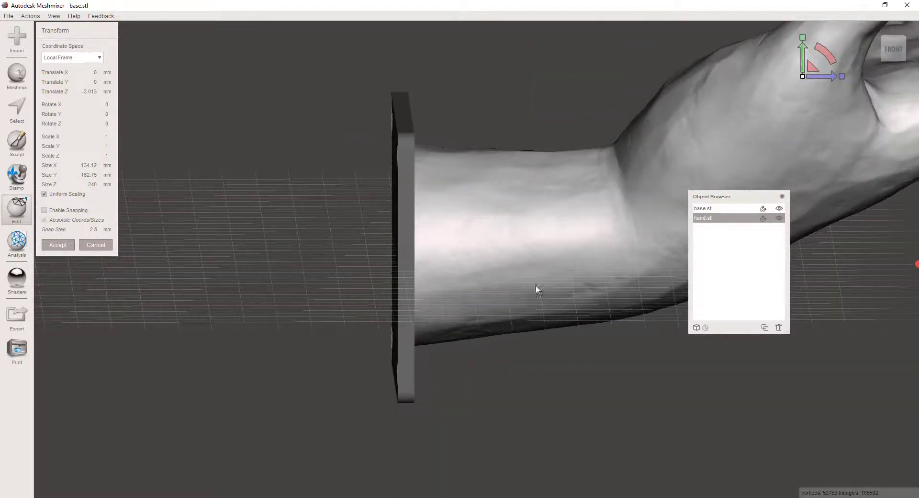
{"action": "right_click_drag", "start_coordinate": [417, 320], "coordinate": [538, 349]}
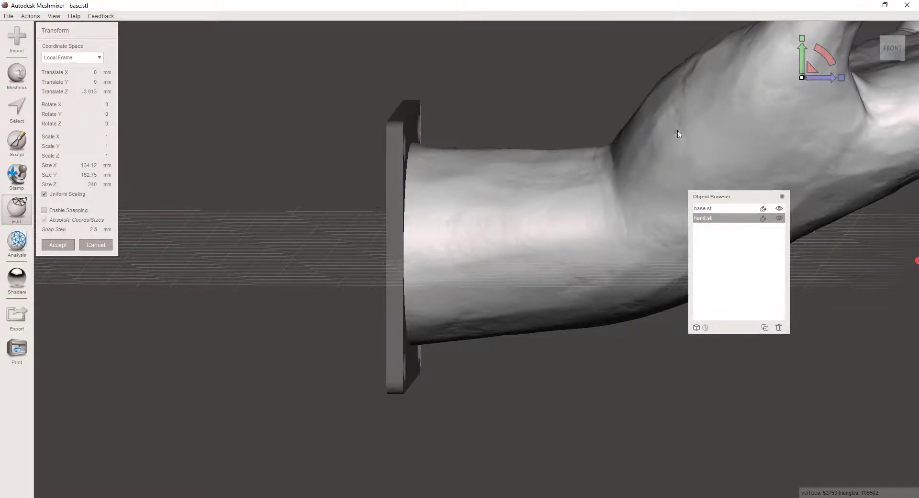
{"action": "left_click", "coordinate": [56, 245]}
Select base.stl and hand.stl together, run a Boolean Union in Precise mode, and move the Object Browser clear of the hand.
{"action": "left_click", "coordinate": [704, 209]}
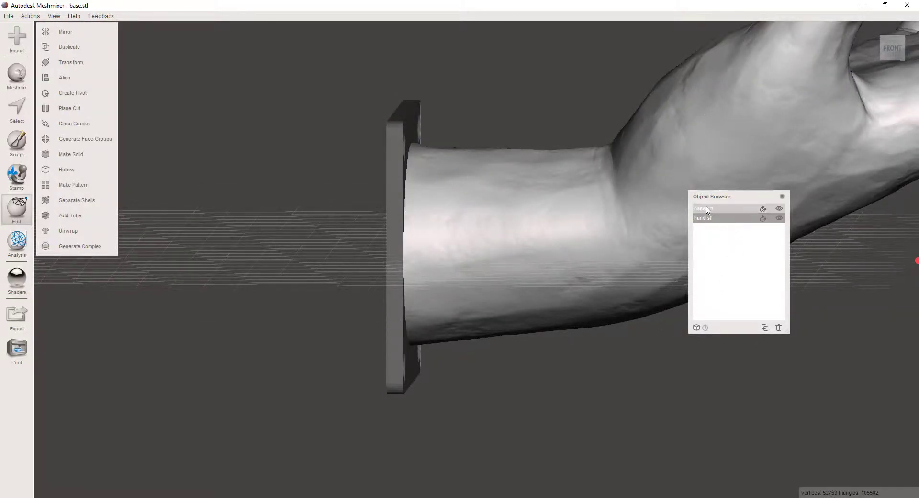
{"action": "left_click", "coordinate": [700, 219], "text": "shift"}
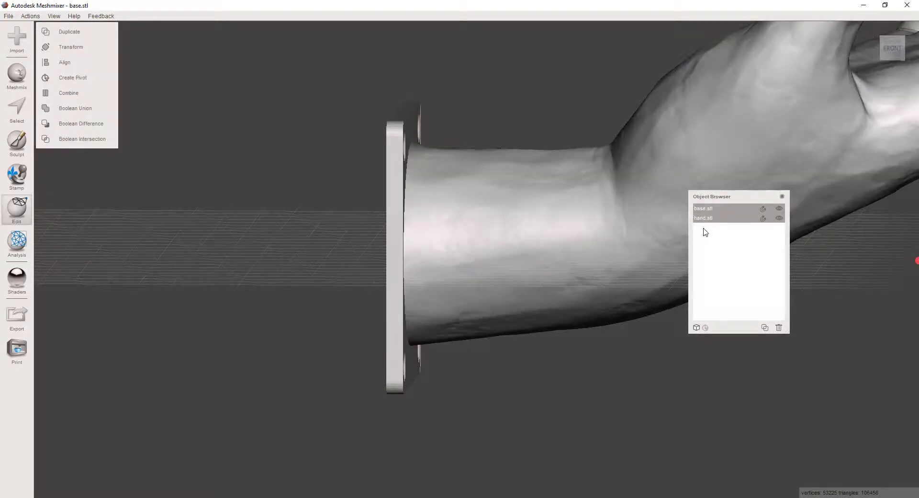
{"action": "left_click", "coordinate": [66, 109]}
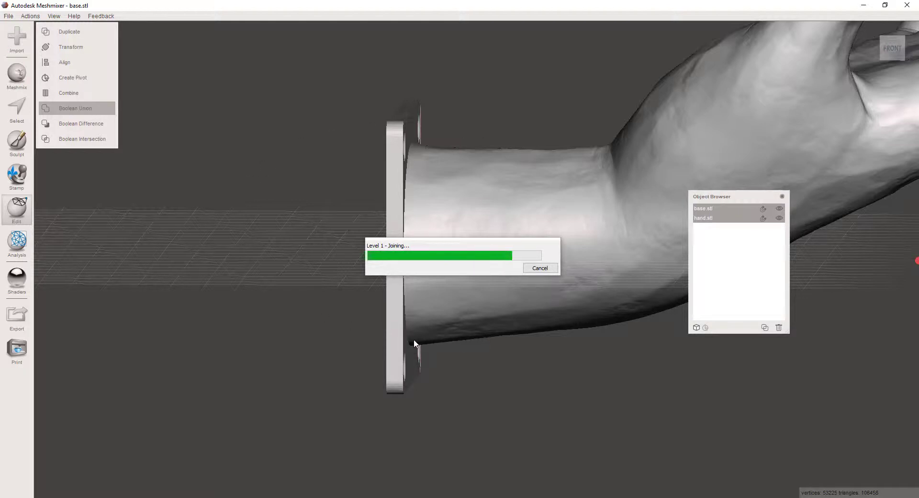
{"action": "right_click_drag", "start_coordinate": [414, 340], "coordinate": [267, 255]}
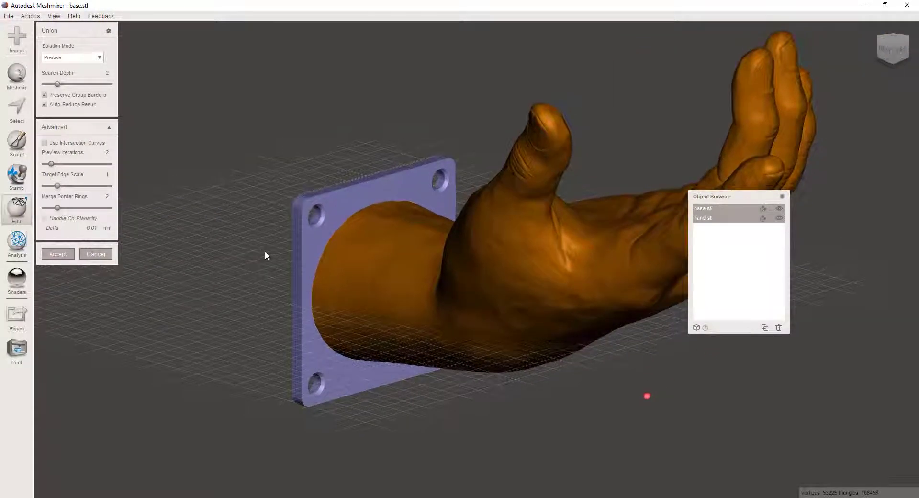
{"action": "scroll", "coordinate": [273, 254], "scroll_direction": "up", "scroll_amount": 2}
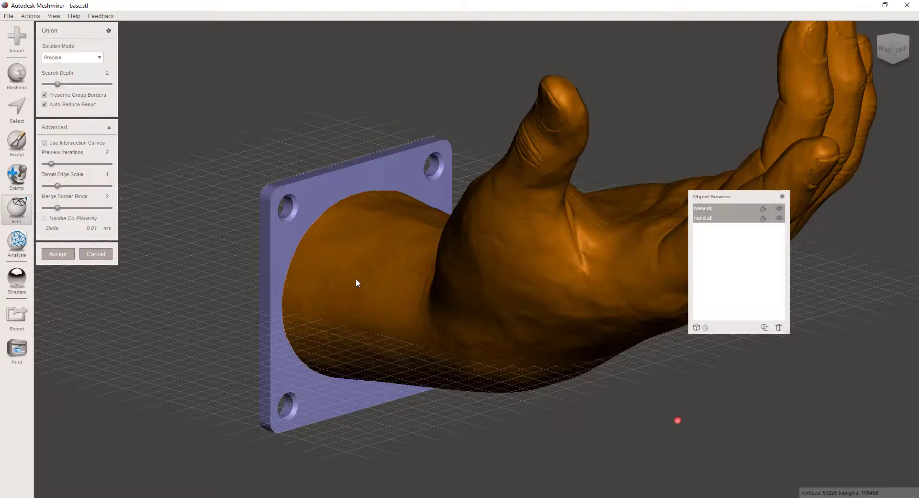
{"action": "left_click_drag", "start_coordinate": [737, 197], "coordinate": [841, 295]}
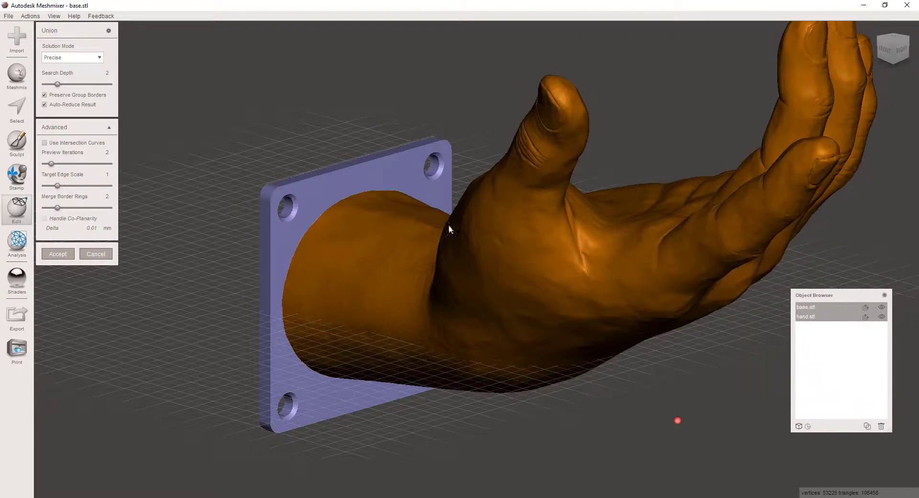
{"action": "right_click_drag", "start_coordinate": [449, 230], "coordinate": [352, 219]}
{"action": "scroll", "coordinate": [277, 205], "scroll_direction": "up", "scroll_amount": 5}
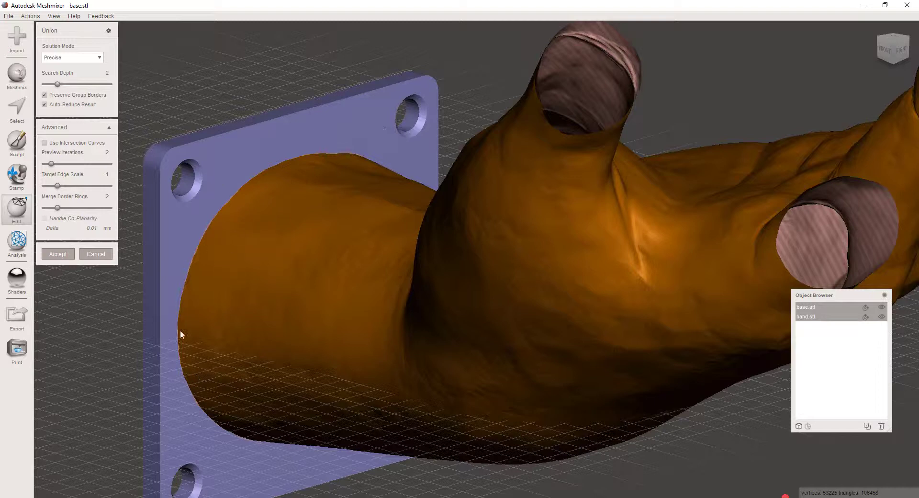
Try the Fast Approximate solution mode for the union, check the seam at the wrist, and return to Precise.
{"action": "left_click", "coordinate": [54, 60]}
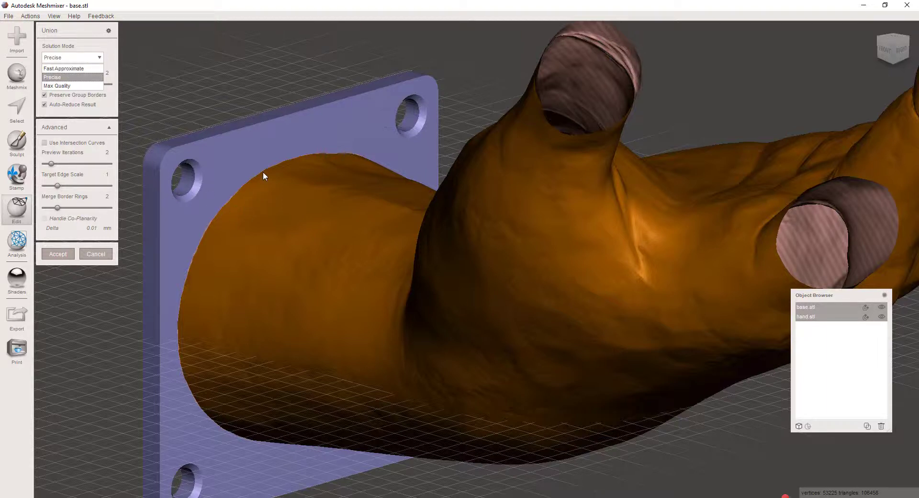
{"action": "left_click", "coordinate": [81, 72]}
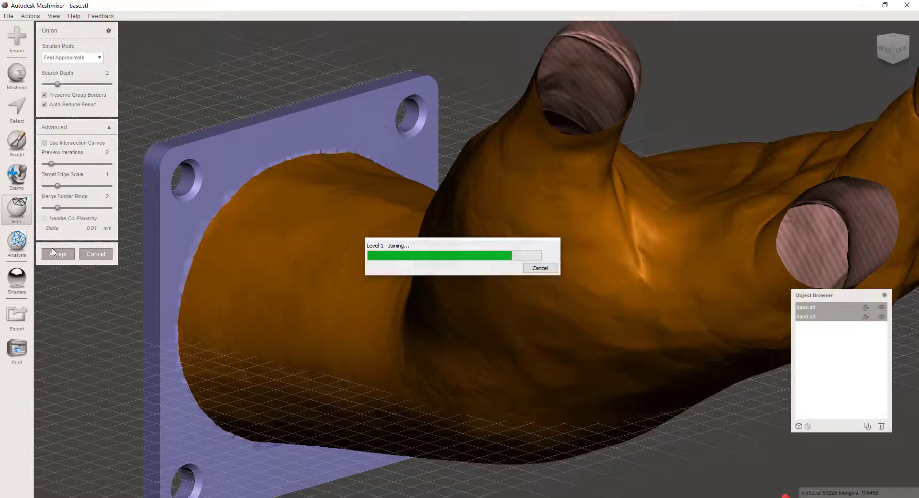
{"action": "scroll", "coordinate": [190, 240], "scroll_direction": "up", "scroll_amount": 3}
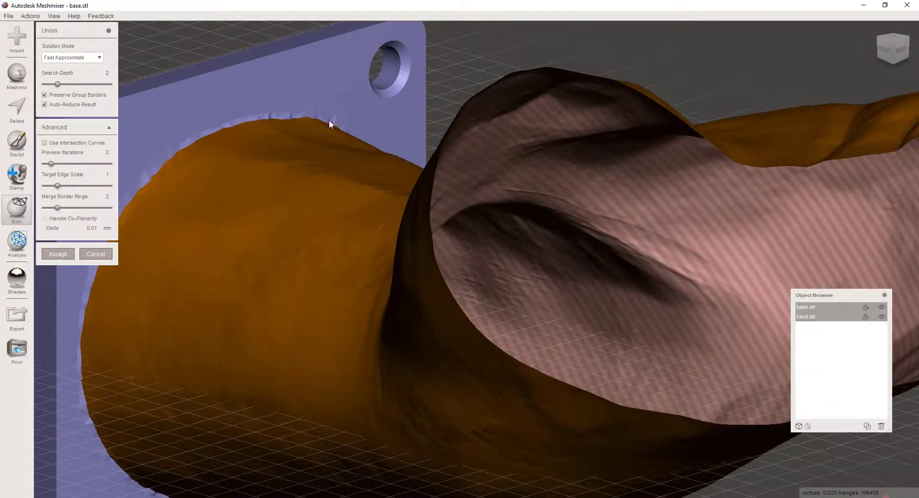
{"action": "left_click", "coordinate": [77, 57]}
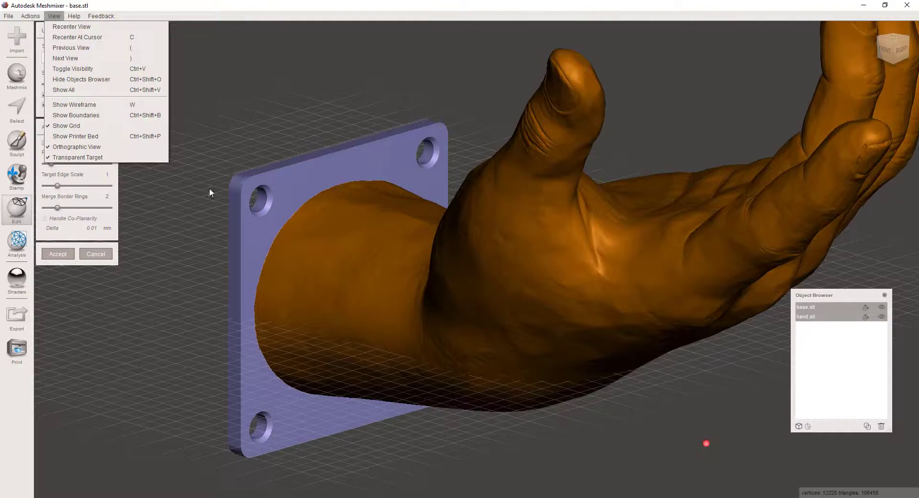
Show the wireframe to examine the front and back faces of the base plate, and hide it again.
{"action": "left_click", "coordinate": [86, 104]}
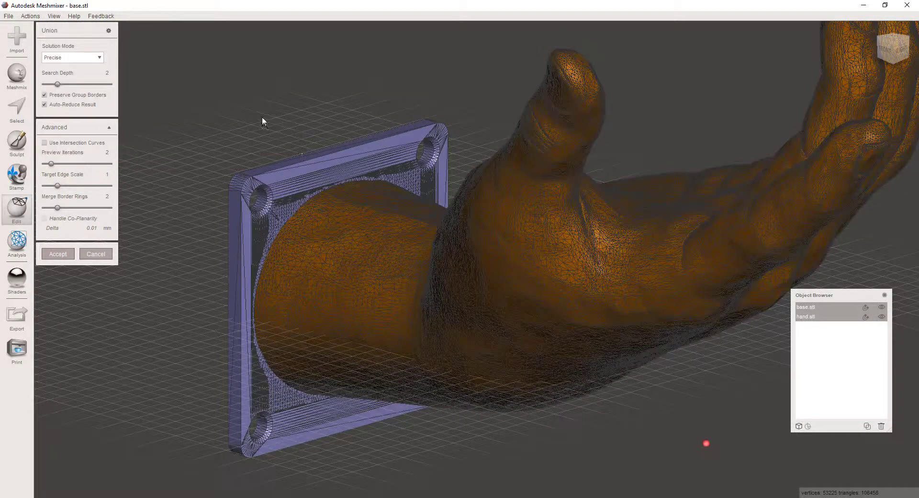
{"action": "right_click_drag", "start_coordinate": [322, 100], "coordinate": [565, 61]}
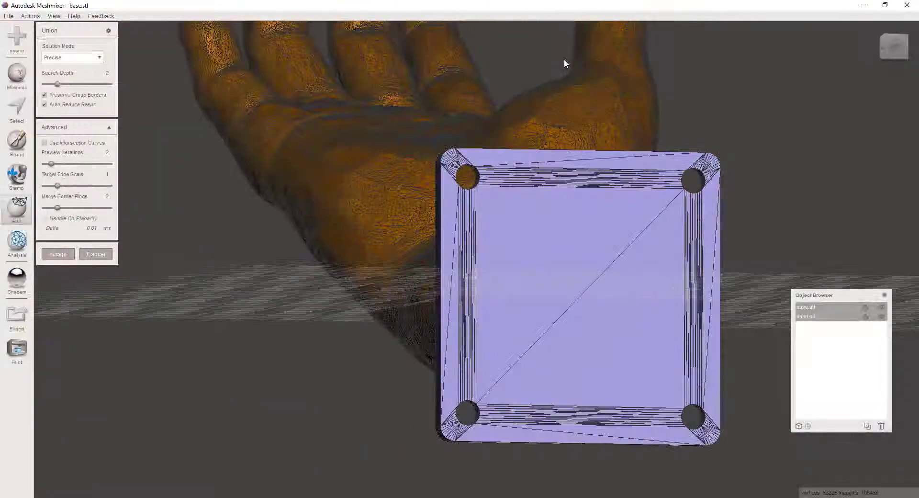
{"action": "right_click_drag", "start_coordinate": [749, 249], "coordinate": [386, 180]}
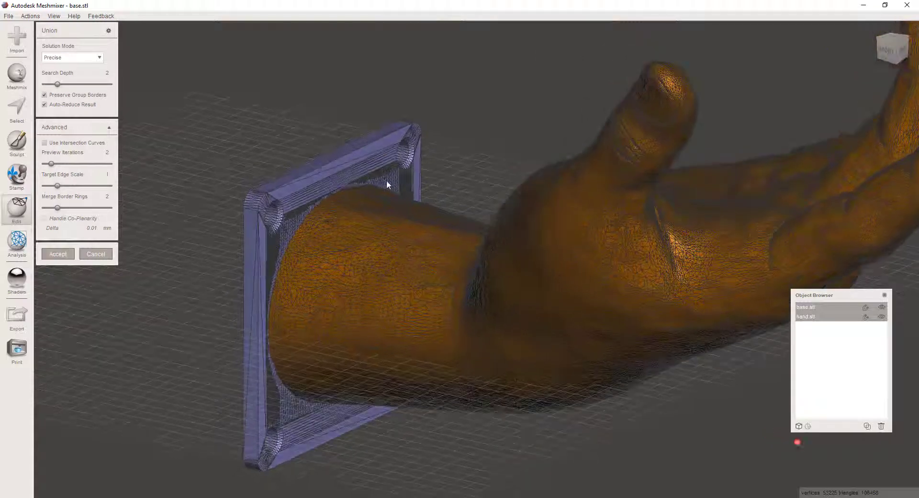
{"action": "left_click", "coordinate": [54, 16]}
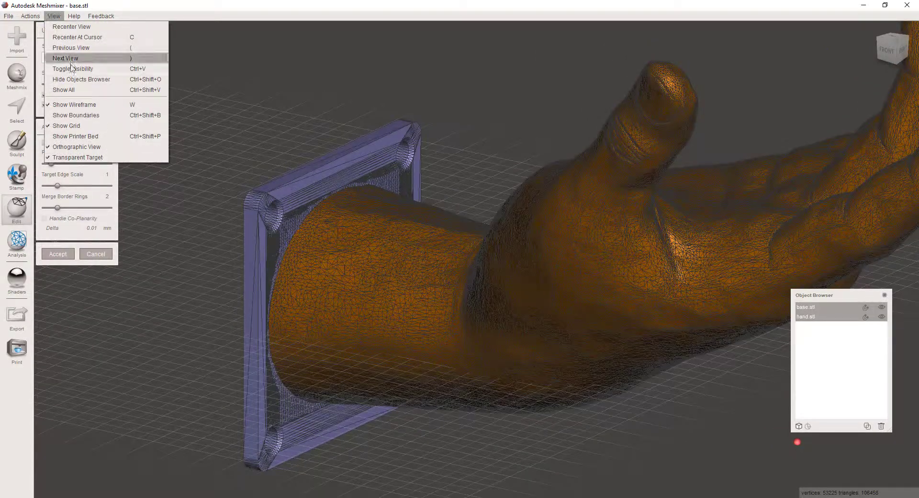
{"action": "left_click", "coordinate": [79, 104]}
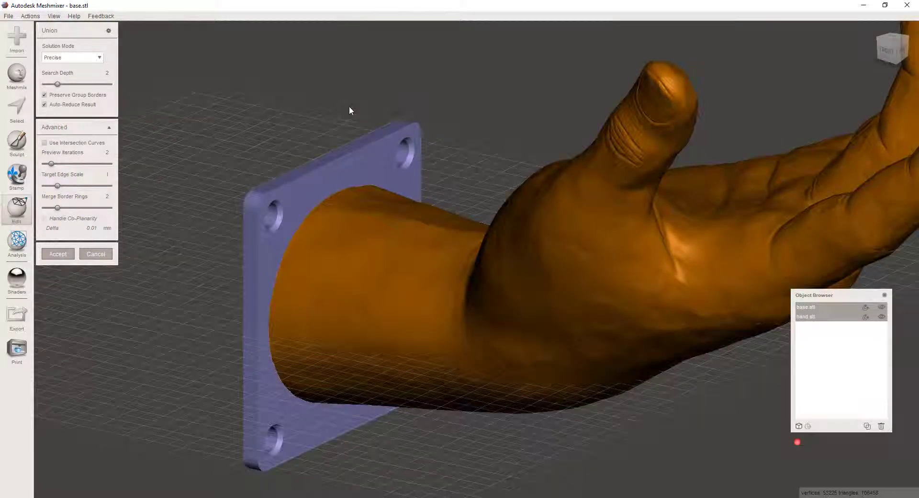
{"action": "mouse_move", "coordinate": [349, 106]}
{"action": "right_mouse_down"}
{"action": "mouse_move", "coordinate": [303, 101]}
{"action": "mouse_move", "coordinate": [338, 109]}
{"action": "right_mouse_up"}
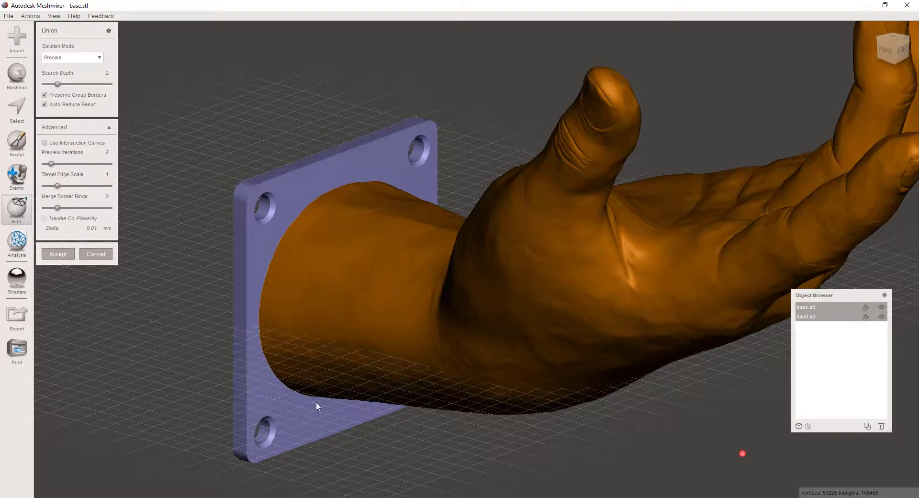
Accept the Precise union with Auto-Reduce Result enabled and examine the merged base plate around the wrist.
{"action": "left_click", "coordinate": [68, 255]}
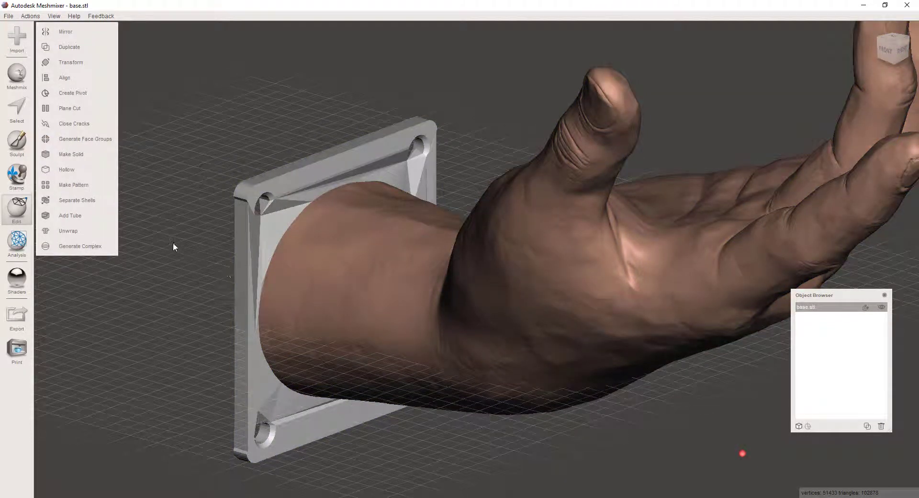
{"action": "right_click_drag", "start_coordinate": [174, 245], "coordinate": [200, 254]}
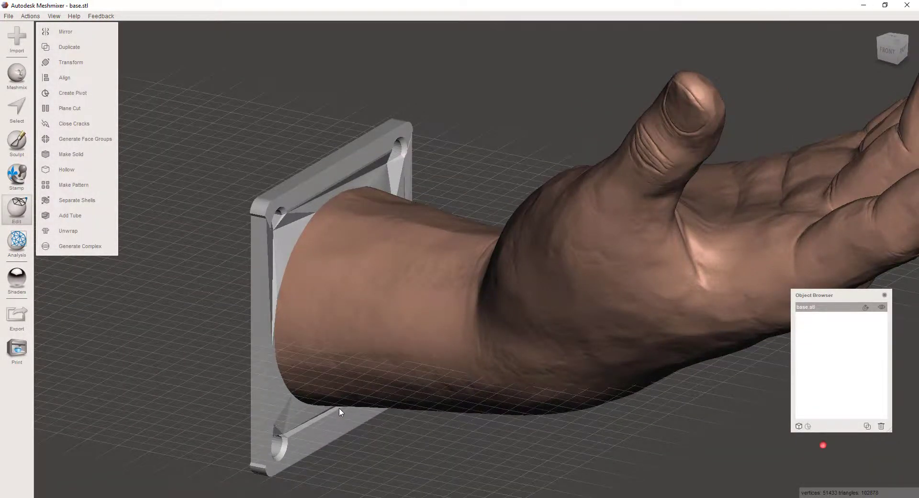
{"action": "right_click_drag", "start_coordinate": [173, 302], "coordinate": [162, 266]}
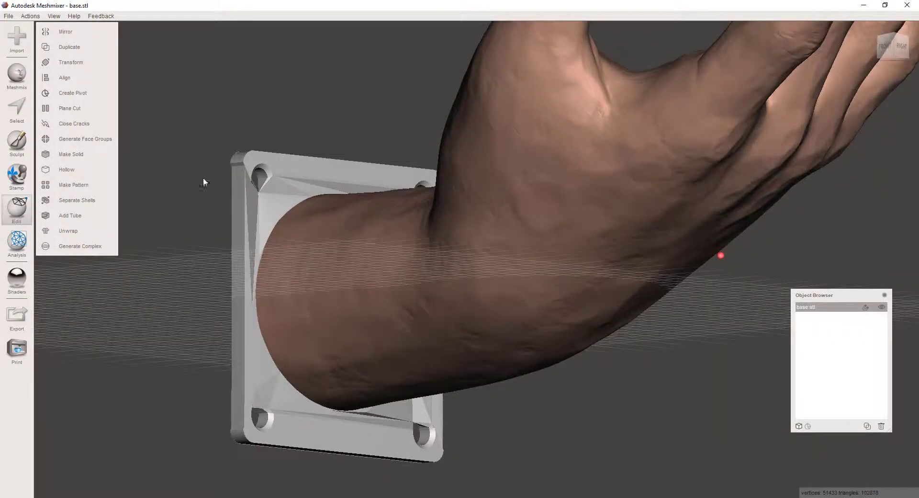
{"action": "right_click_drag", "start_coordinate": [205, 181], "coordinate": [187, 238]}
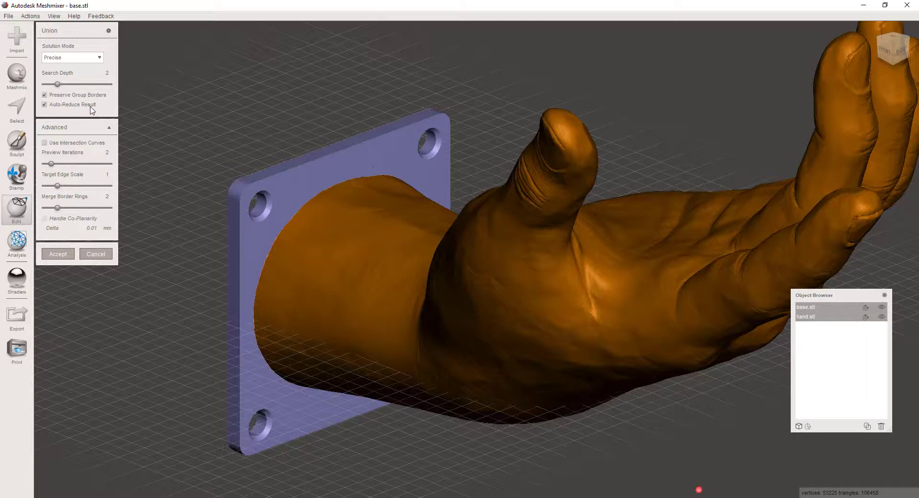
Turn on the wireframe in the union preview and examine the triangle density on the plate around the wrist.
{"action": "left_click", "coordinate": [55, 17]}
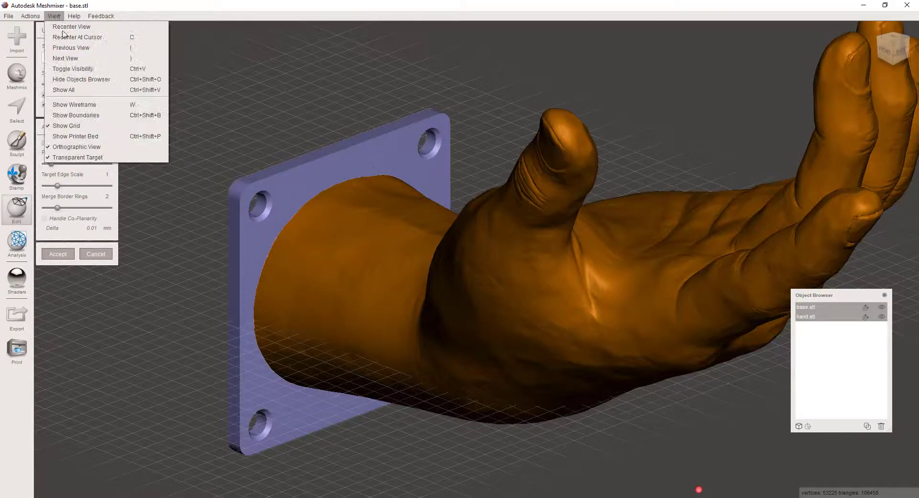
{"action": "left_click", "coordinate": [90, 105]}
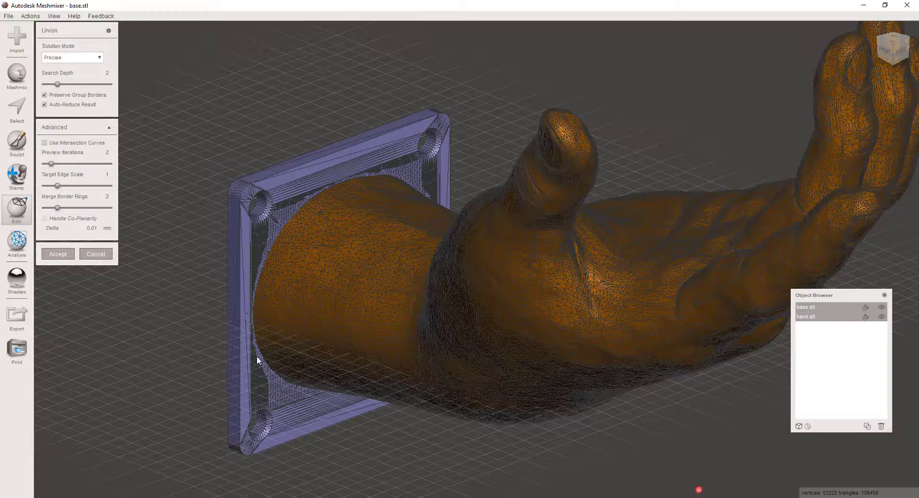
{"action": "scroll", "coordinate": [191, 292], "scroll_direction": "up", "scroll_amount": 5}
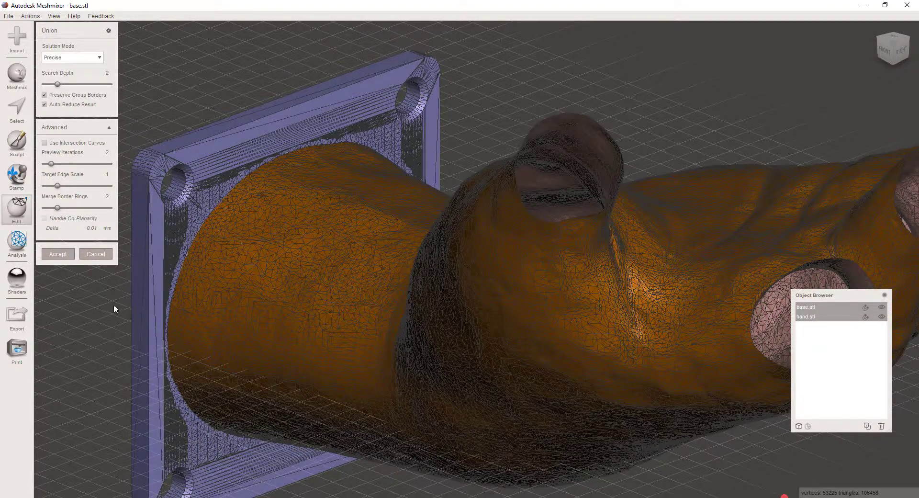
{"action": "right_click_drag", "start_coordinate": [115, 306], "coordinate": [340, 281]}
{"action": "right_click_drag", "start_coordinate": [200, 306], "coordinate": [79, 296]}
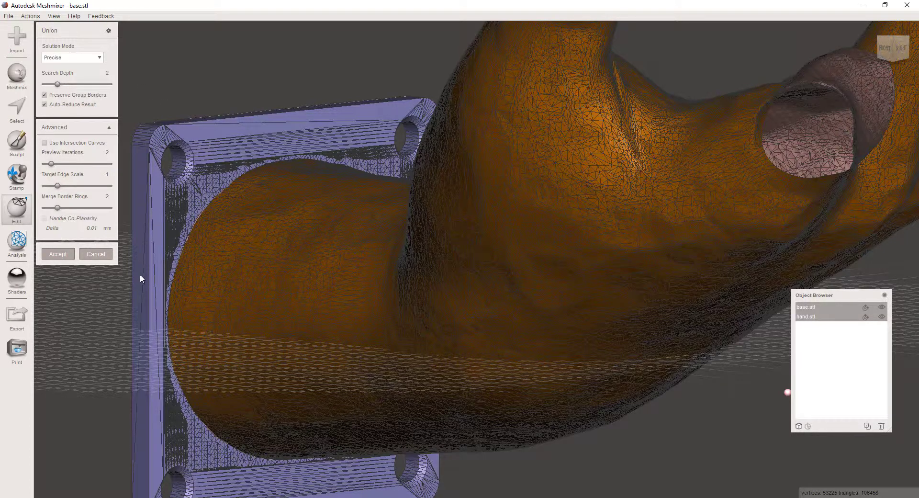
Turn off Auto-Reduce Result and accept the Precise union with the wireframe hidden.
{"action": "left_click", "coordinate": [44, 105]}
{"action": "left_click", "coordinate": [54, 16]}
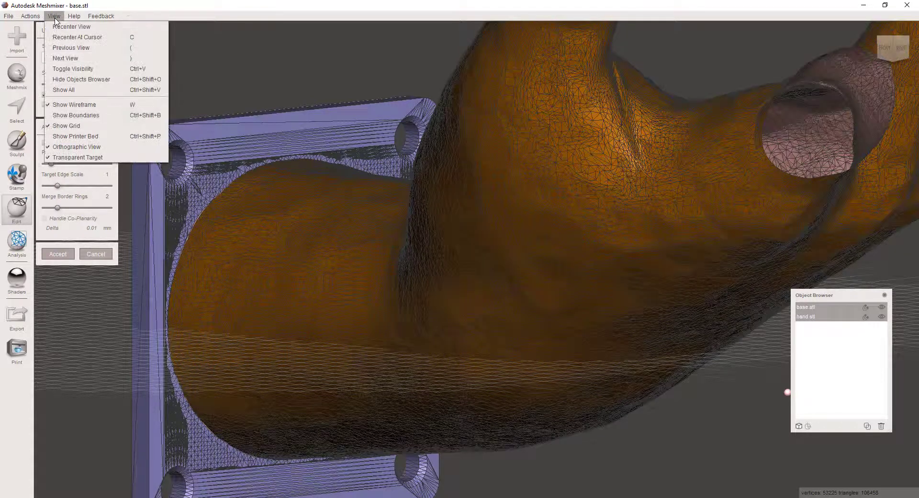
{"action": "left_click", "coordinate": [72, 104]}
{"action": "right_click_drag", "start_coordinate": [168, 145], "coordinate": [197, 187]}
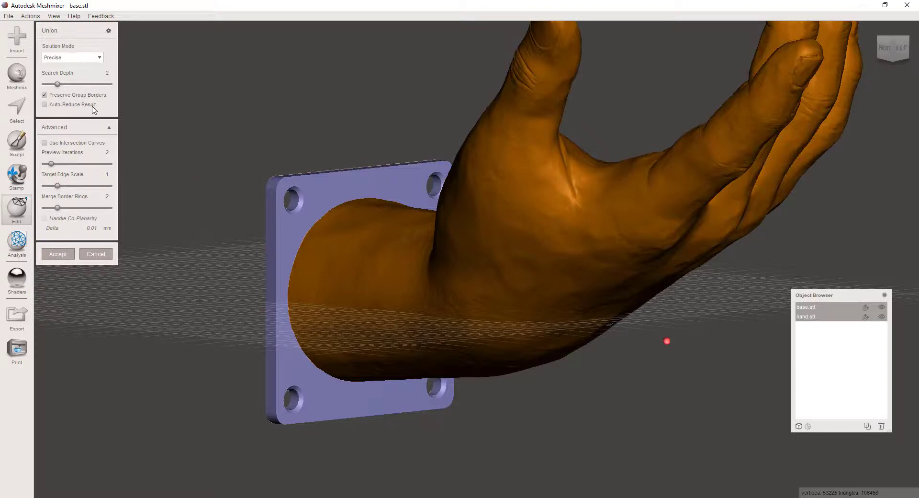
{"action": "left_click", "coordinate": [60, 254]}
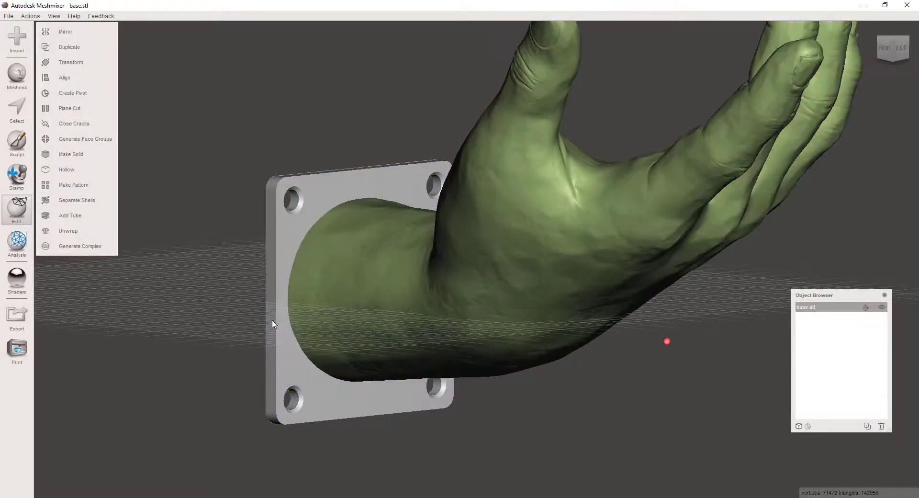
{"action": "right_click_drag", "start_coordinate": [269, 296], "coordinate": [224, 278]}
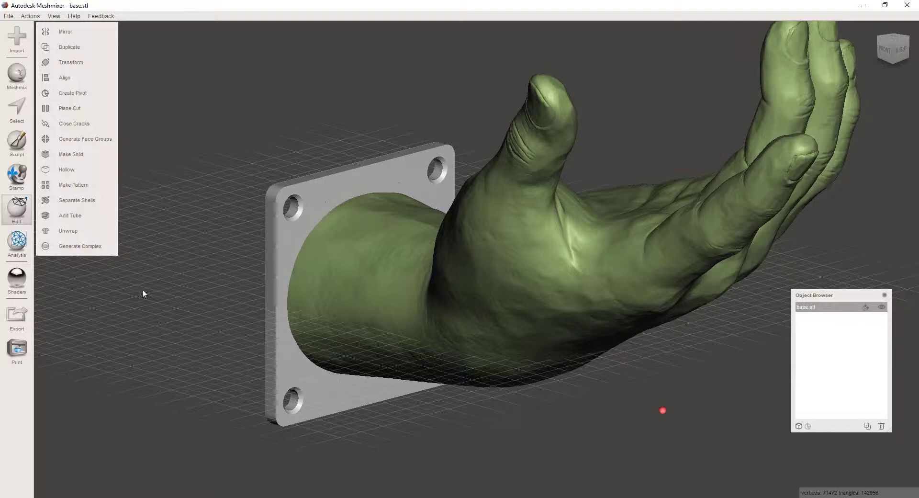
Check the merged hand and base mesh for defects with the Inspector, and reposition the Object Browser.
{"action": "mouse_move", "coordinate": [17, 242]}
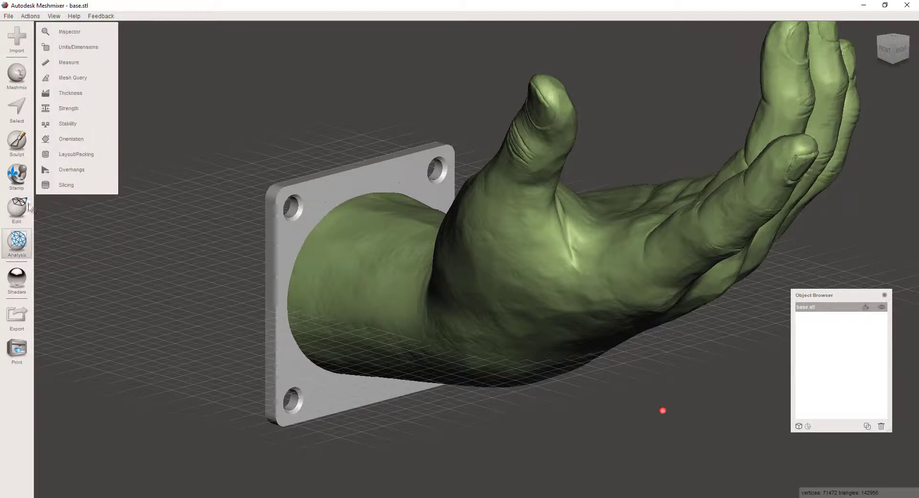
{"action": "left_click", "coordinate": [62, 34]}
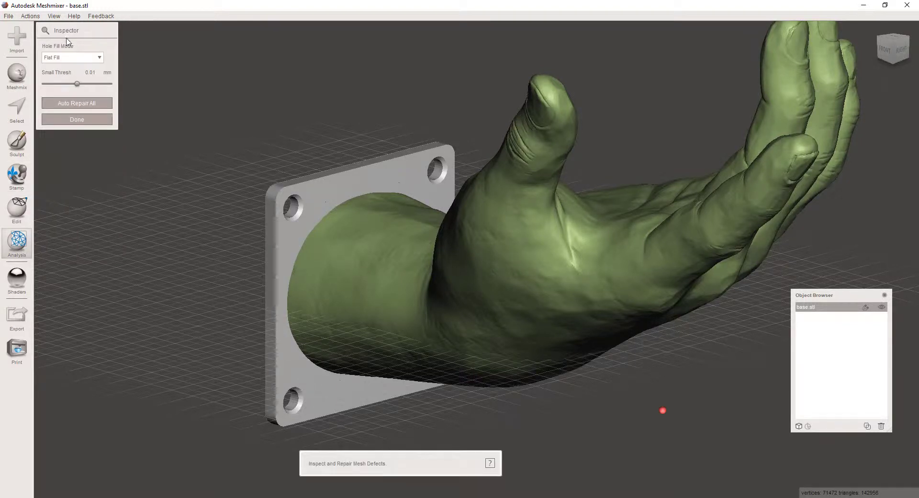
{"action": "scroll", "coordinate": [446, 223], "scroll_direction": "down", "scroll_amount": 1}
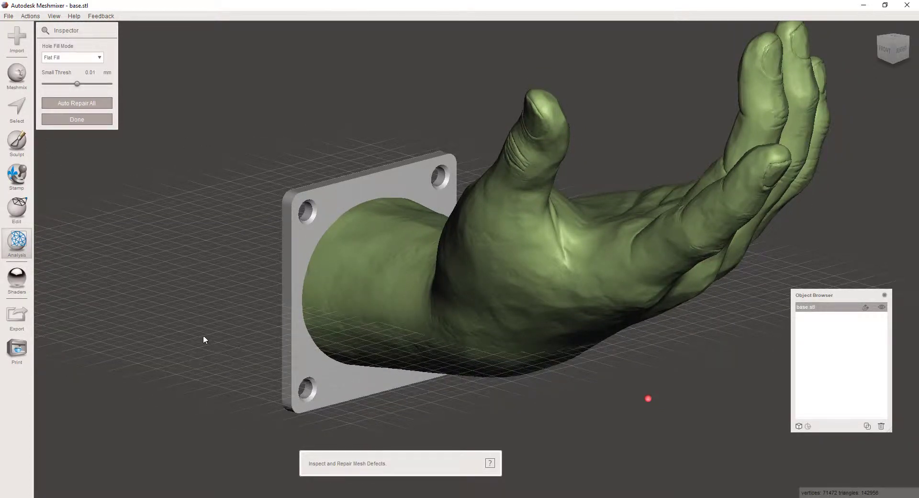
{"action": "right_click_drag", "start_coordinate": [217, 322], "coordinate": [258, 322]}
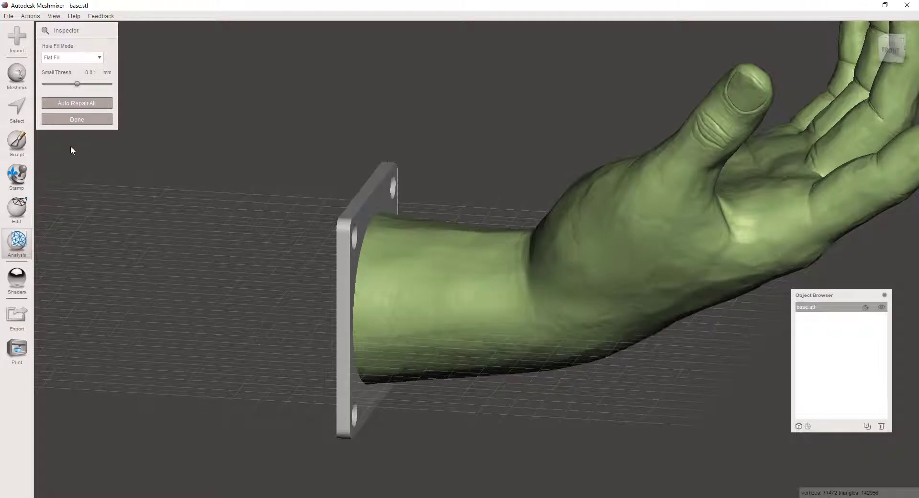
{"action": "left_click", "coordinate": [70, 120]}
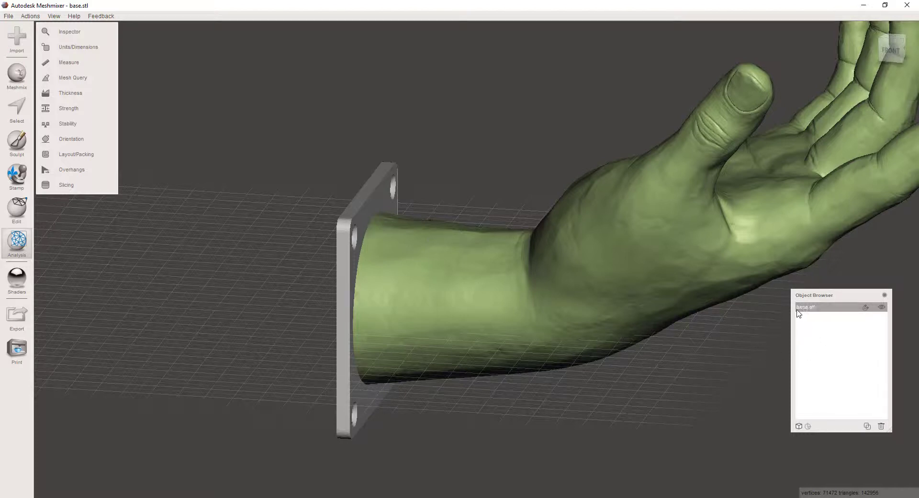
{"action": "left_click_drag", "start_coordinate": [828, 296], "coordinate": [677, 298]}
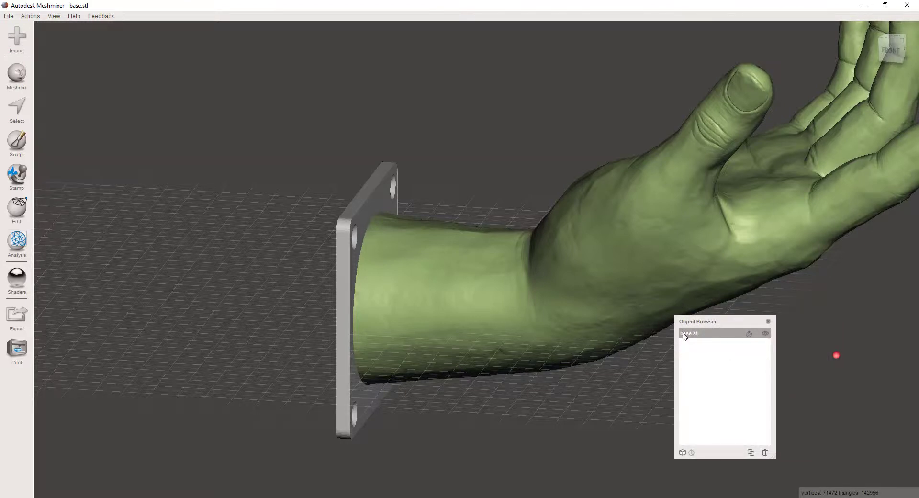
Rename the merged hand and base mesh as hand_base.stl.
{"action": "double_click", "coordinate": [685, 334]}
{"action": "double_click", "coordinate": [691, 334]}
{"action": "type", "text": "hand_s"}
{"action": "type", "text": "ase"}
{"action": "key", "text": "Return"}
Export the merged mesh to the Descargas folder as hand_base_union in STL ASCII format.
{"action": "right_click_drag", "start_coordinate": [407, 218], "coordinate": [473, 195]}
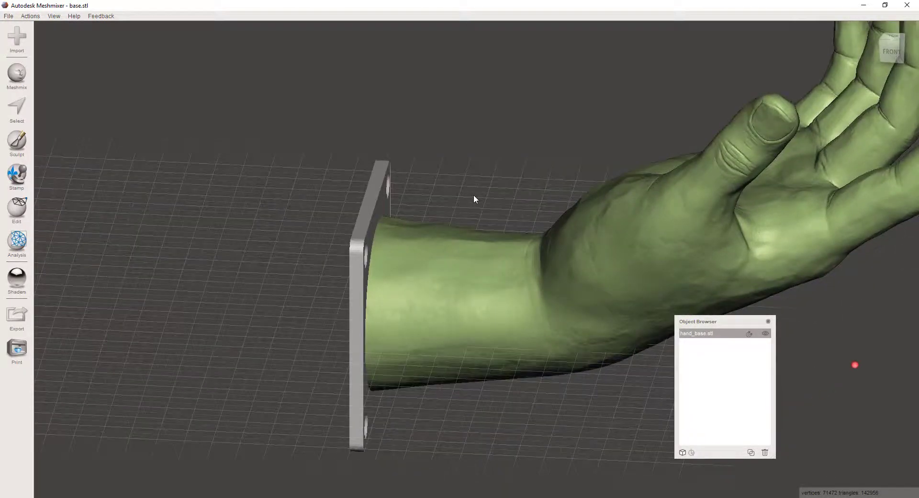
{"action": "right_click_drag", "start_coordinate": [435, 224], "coordinate": [500, 211]}
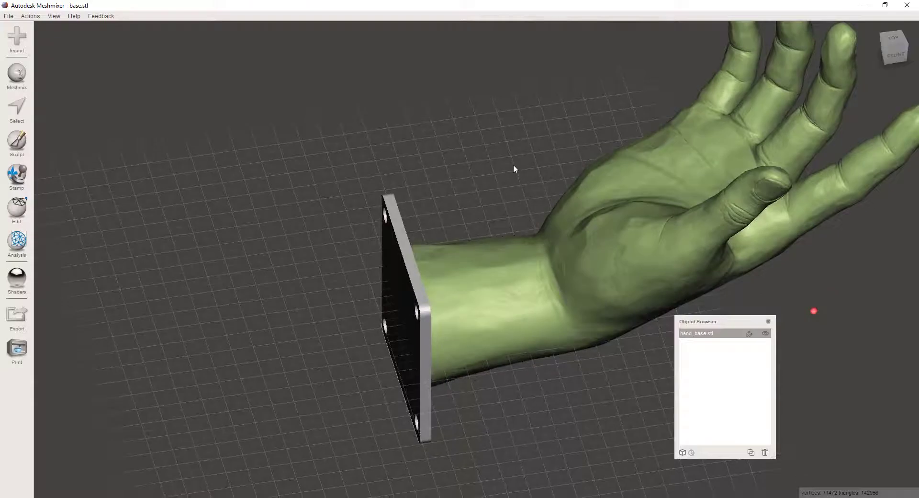
{"action": "left_click", "coordinate": [19, 319]}
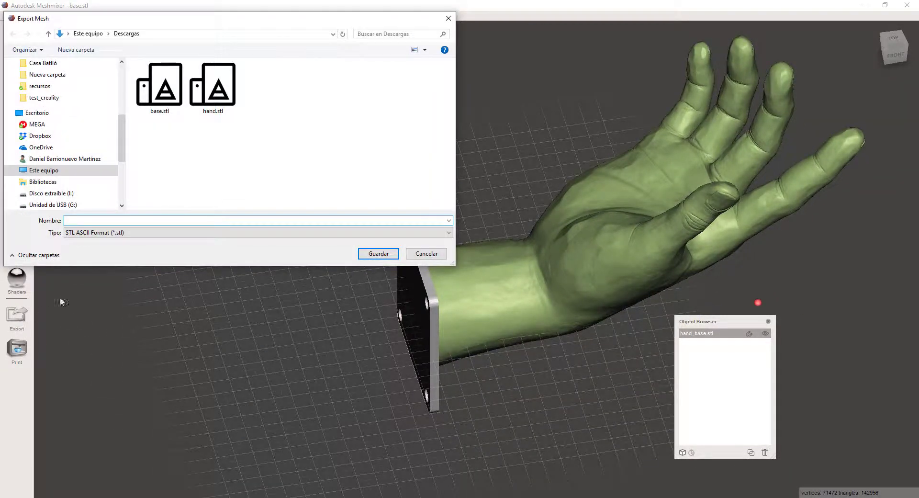
{"action": "type", "text": "h"}
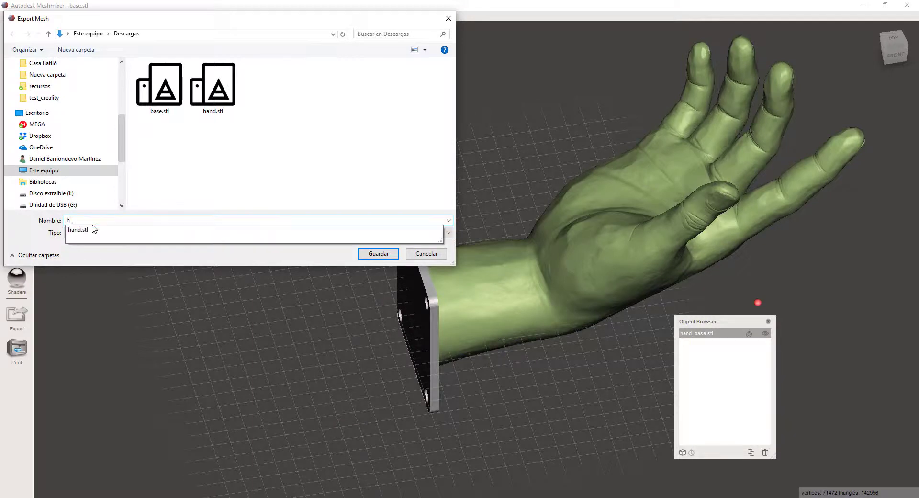
{"action": "type", "text": "and_"}
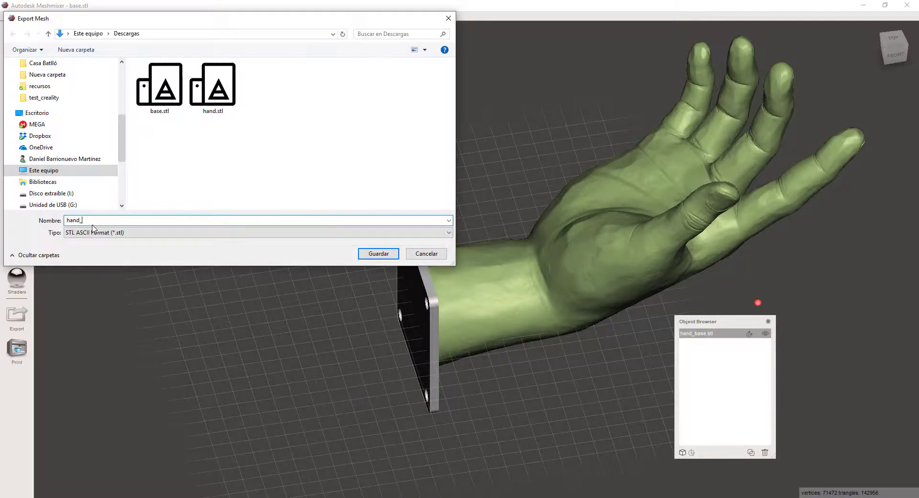
{"action": "type", "text": "base_union"}
{"action": "key", "text": "Return"}
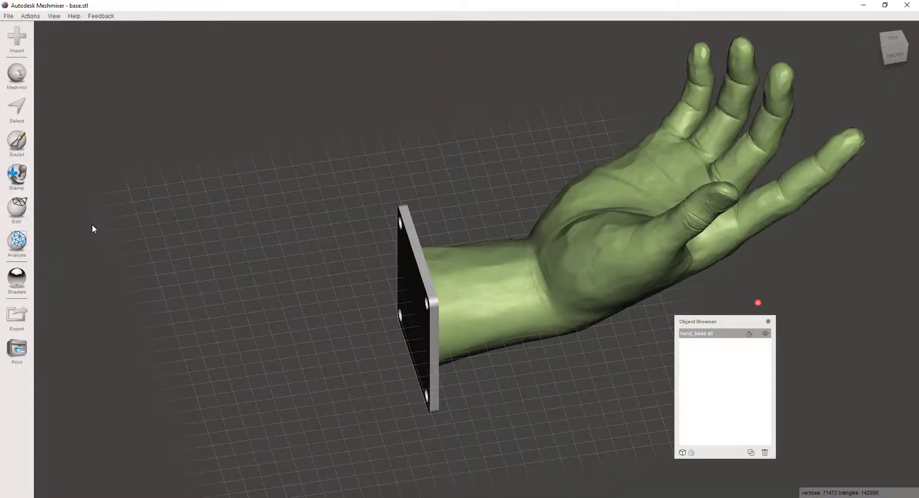